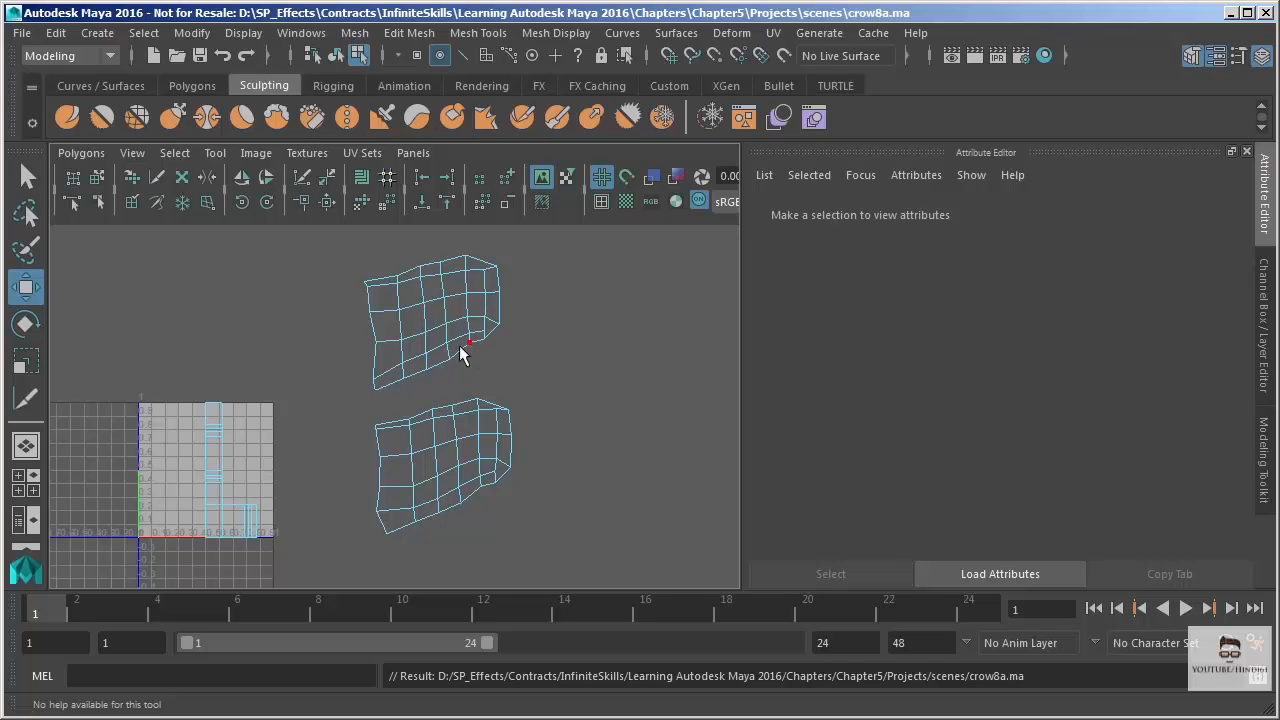
pyautogui.moveTo(437, 298); pyautogui.dragTo(516, 300, button='right')
pyautogui.keyDown('alt'); pyautogui.moveTo(548, 347); pyautogui.dragTo(504, 353, button='middle'); pyautogui.keyUp('alt')
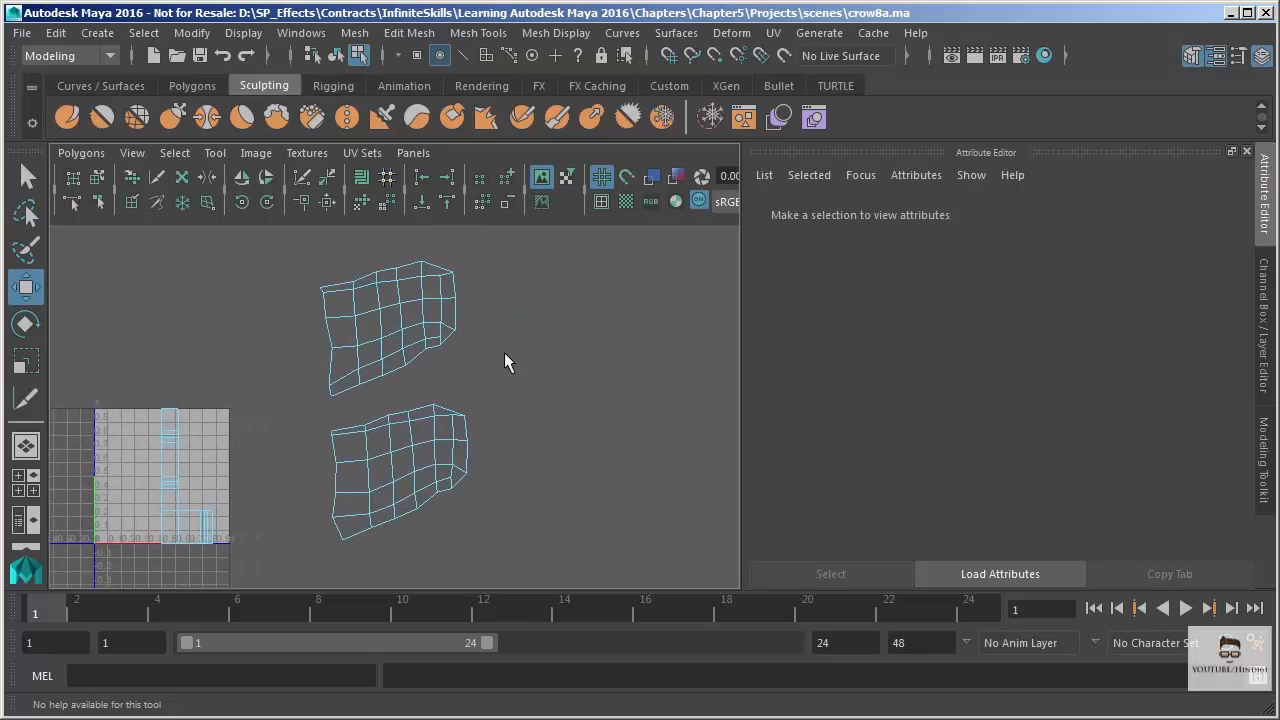
pyautogui.keyDown('alt'); pyautogui.moveTo(429, 337); pyautogui.dragTo(440, 327, button='middle'); pyautogui.keyUp('alt')
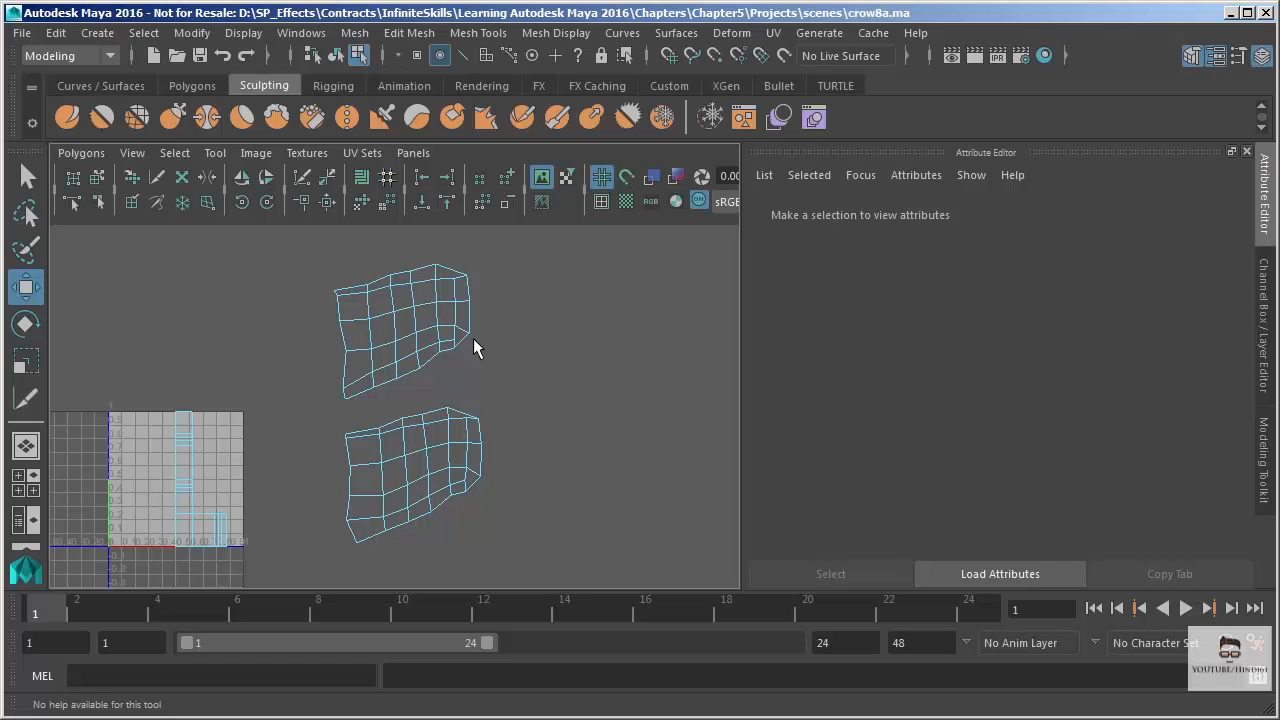
# - Set up a two-panel layout with the UV Texture Editor beside the perspective view of the crow
pyautogui.press('space')
pyautogui.keyDown('alt'); pyautogui.moveTo(494, 213); pyautogui.dragTo(524, 242); pyautogui.keyUp('alt')
pyautogui.click(489, 259)
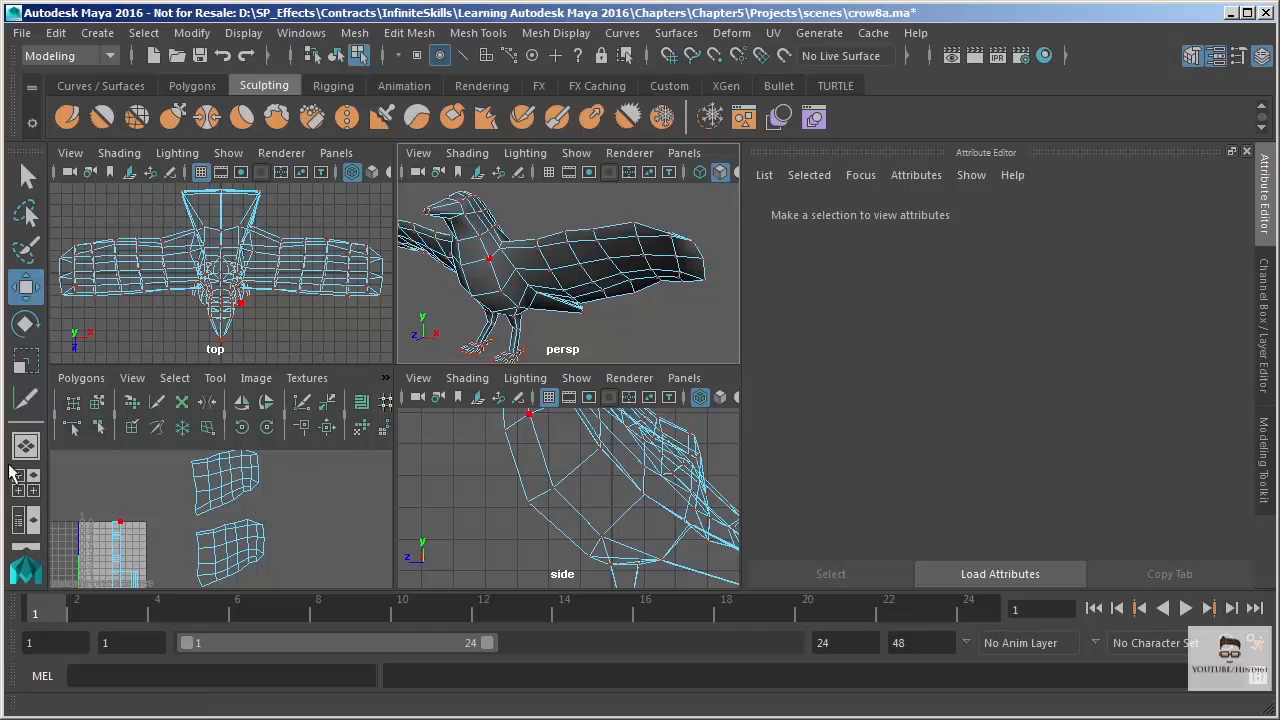
pyautogui.click(28, 514)
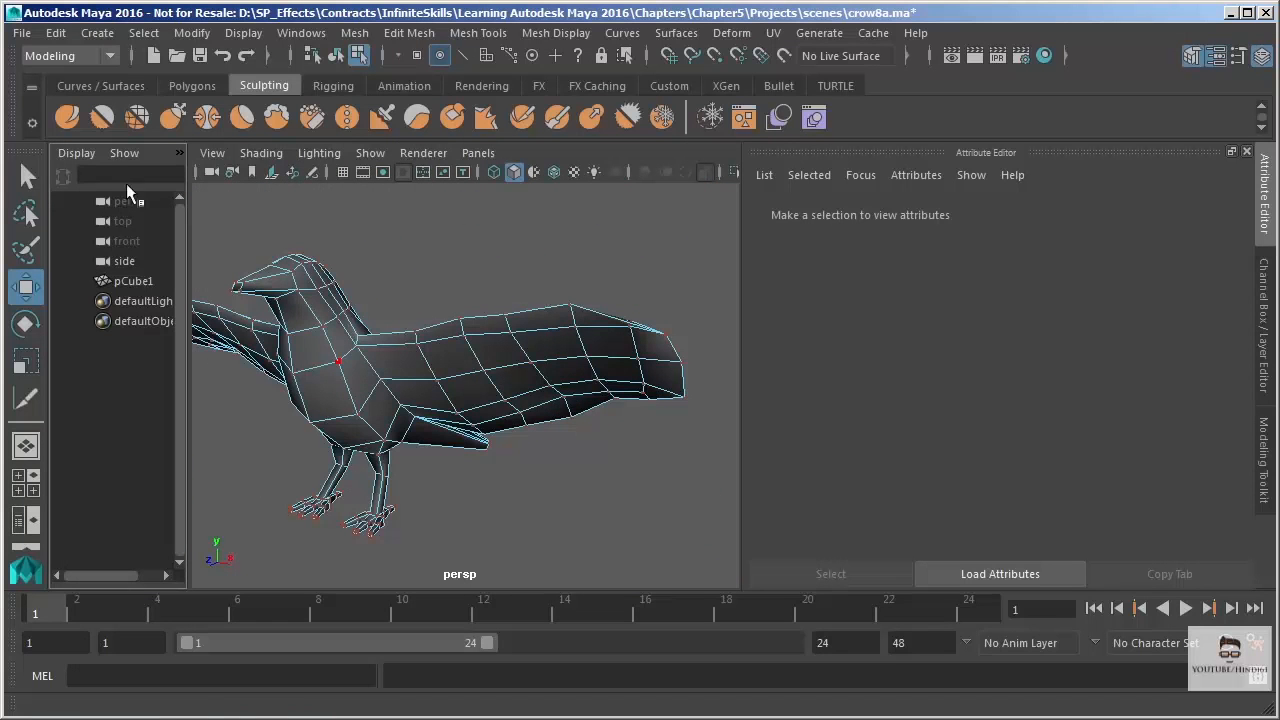
pyautogui.click(178, 154)
pyautogui.moveTo(222, 173)
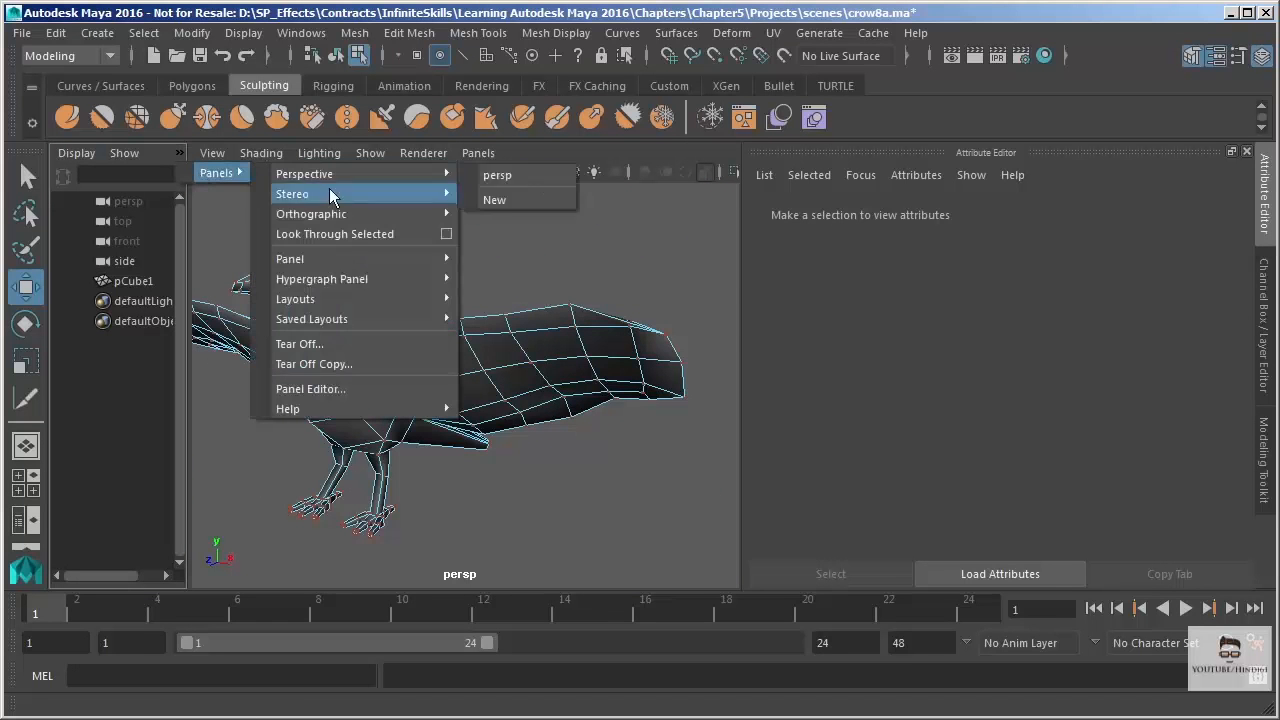
pyautogui.moveTo(441, 258)
pyautogui.click(526, 411)
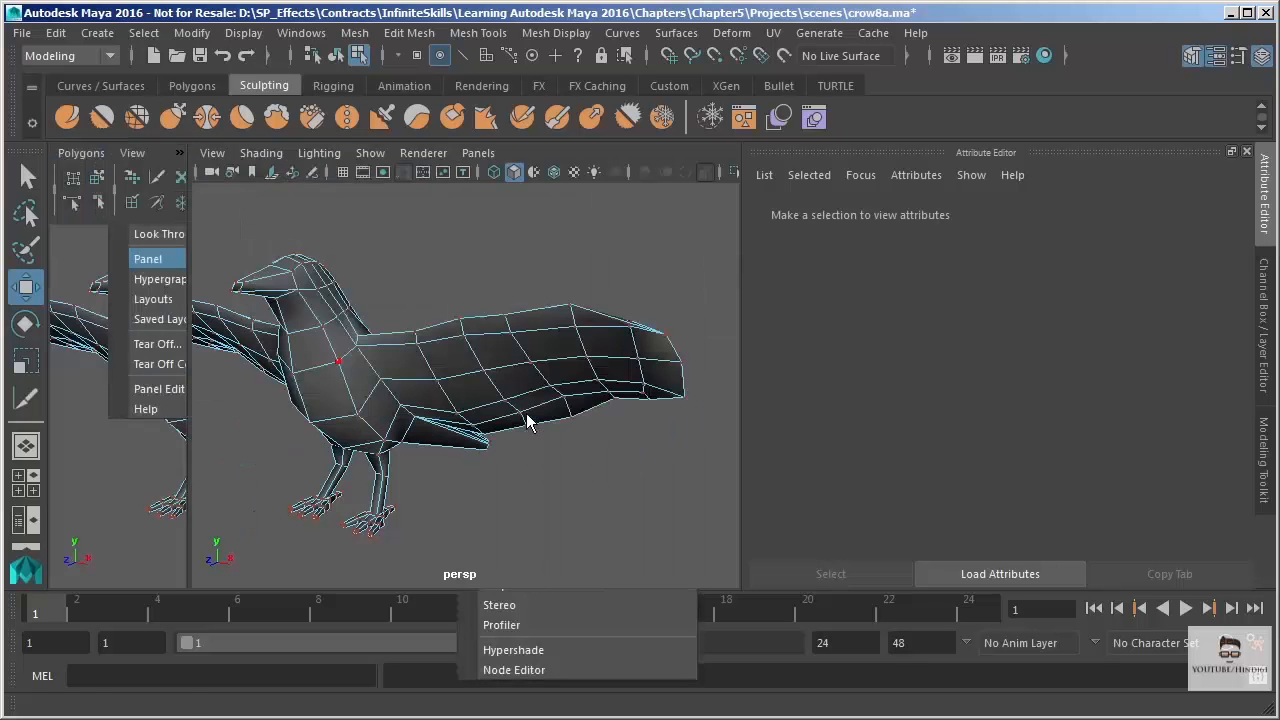
# - Widen the UV Texture Editor beside the perspective view and show the Channel Box / Layer Editor instead of the Attribute Editor
pyautogui.moveTo(193, 371); pyautogui.dragTo(468, 388)
pyautogui.click(1264, 275)
pyautogui.scroll(3, 337, 443)
pyautogui.keyDown('alt'); pyautogui.moveTo(586, 329); pyautogui.dragTo(630, 290); pyautogui.keyUp('alt')
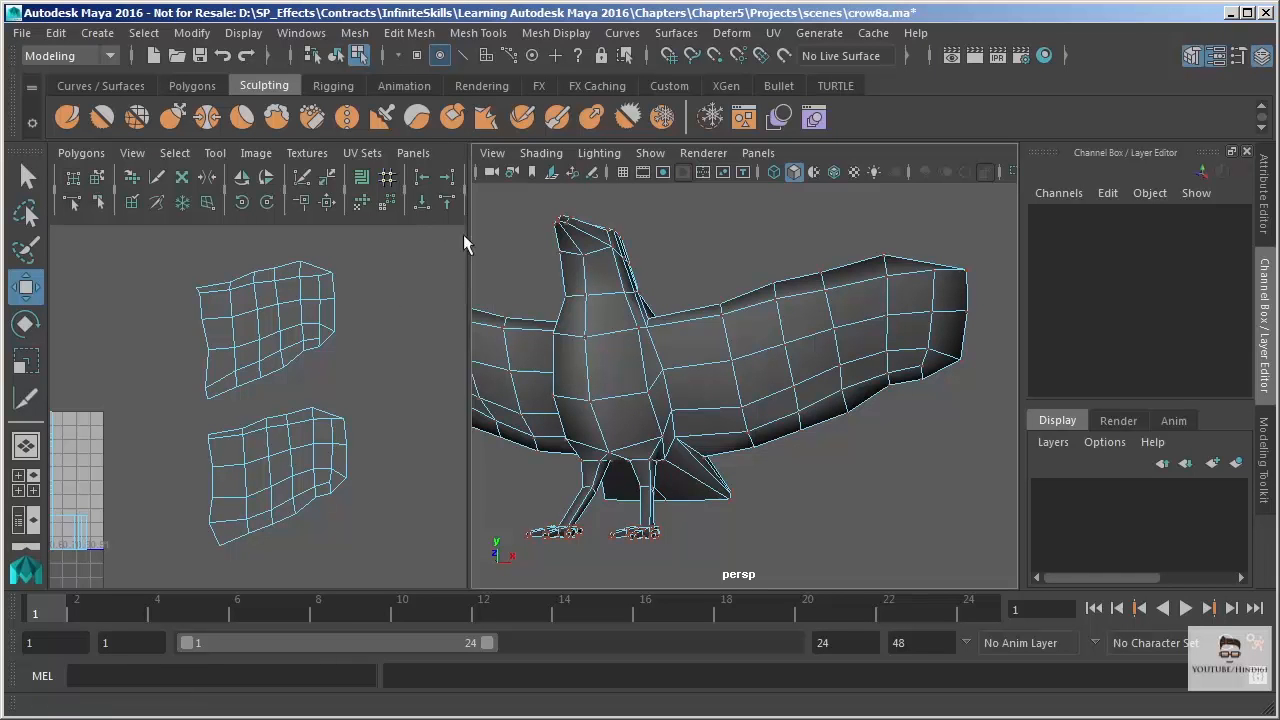
pyautogui.moveTo(469, 243); pyautogui.dragTo(655, 251)
pyautogui.moveTo(655, 195); pyautogui.dragTo(790, 205)
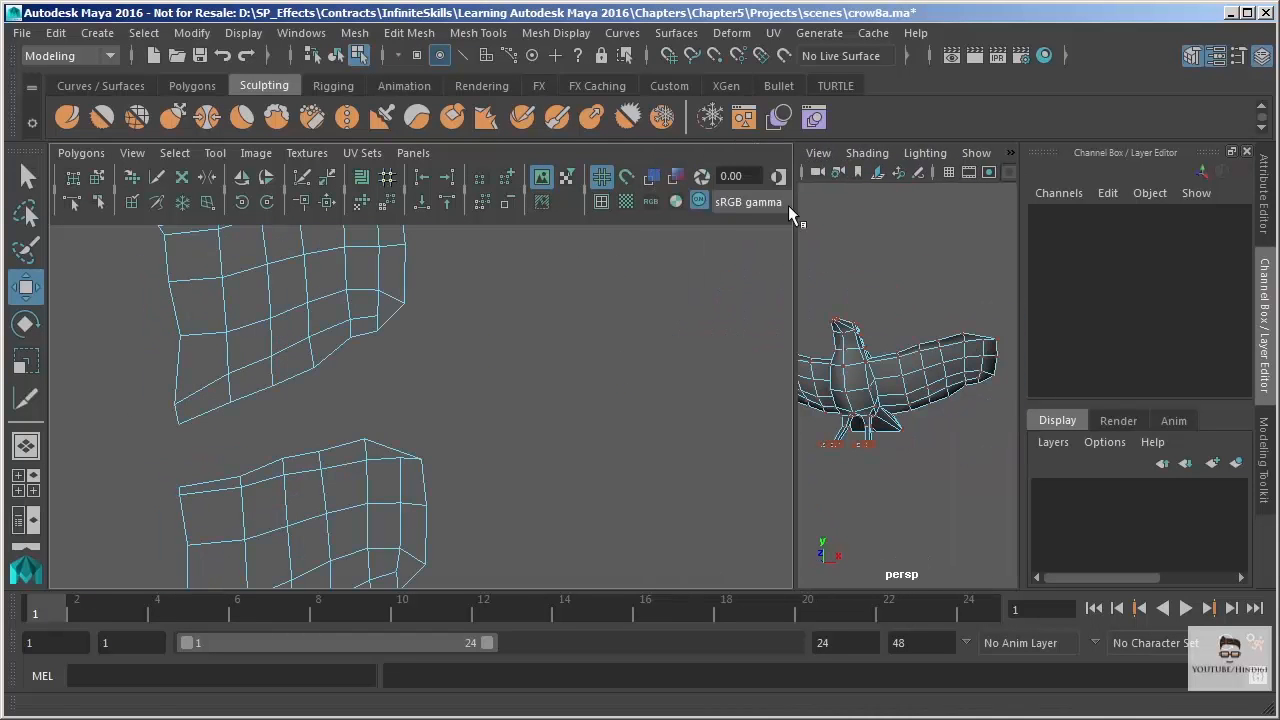
# - Turn on UV distortion shading and the checker map in the UV Texture Editor, with both wing shells in view
pyautogui.click(671, 180)
pyautogui.keyDown('alt'); pyautogui.moveTo(526, 384); pyautogui.dragTo(456, 262, button='right'); pyautogui.keyUp('alt')
pyautogui.moveTo(476, 347)
pyautogui.keyDown('alt'); pyautogui.mouseDown(button='middle')
pyautogui.moveTo(478, 305)
pyautogui.moveTo(471, 363)
pyautogui.moveTo(480, 330)
pyautogui.moveTo(477, 350)
pyautogui.mouseUp(button='middle'); pyautogui.keyUp('alt')
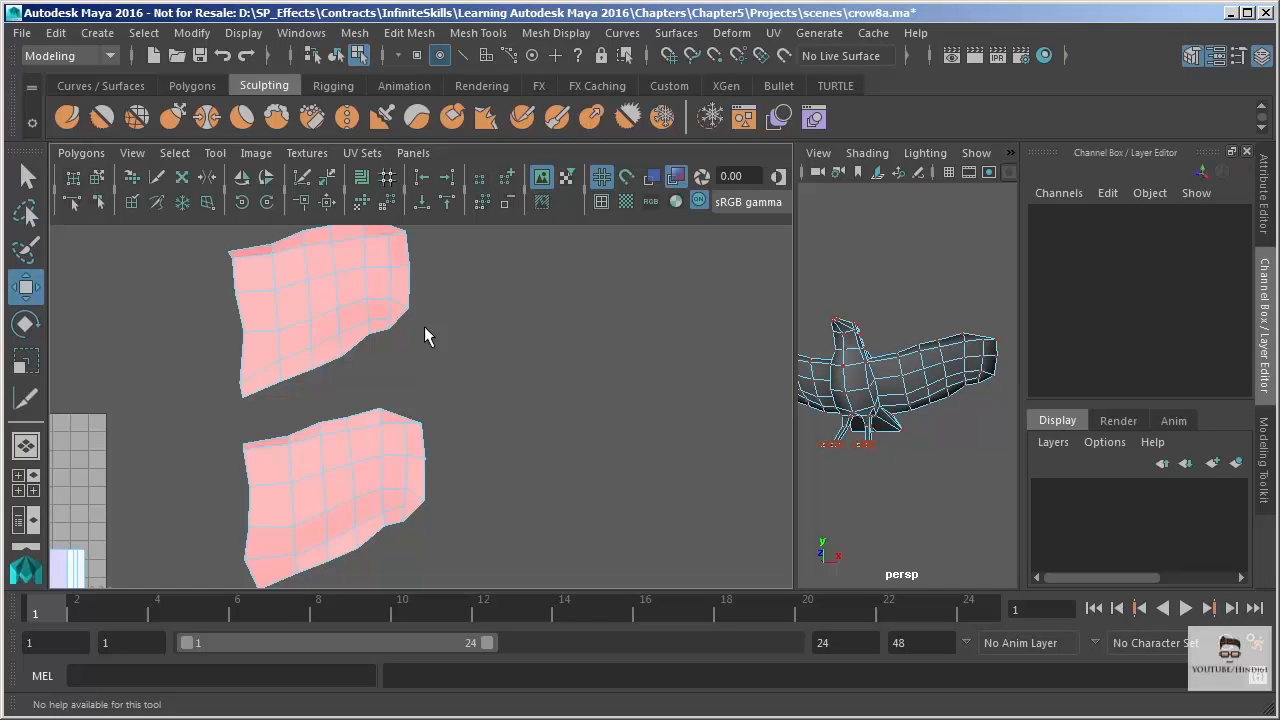
pyautogui.click(625, 201)
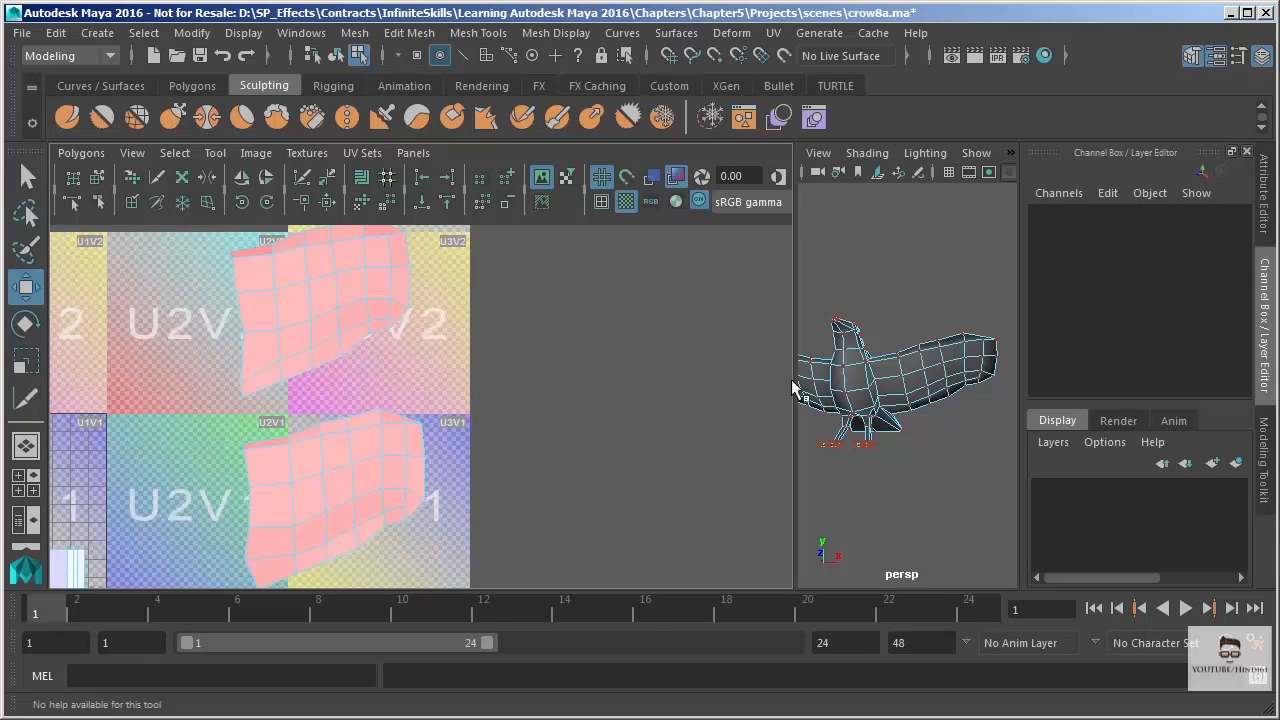
# - Enlarge the perspective view and switch its renderer to Viewport 2.0
pyautogui.moveTo(795, 243); pyautogui.dragTo(716, 243)
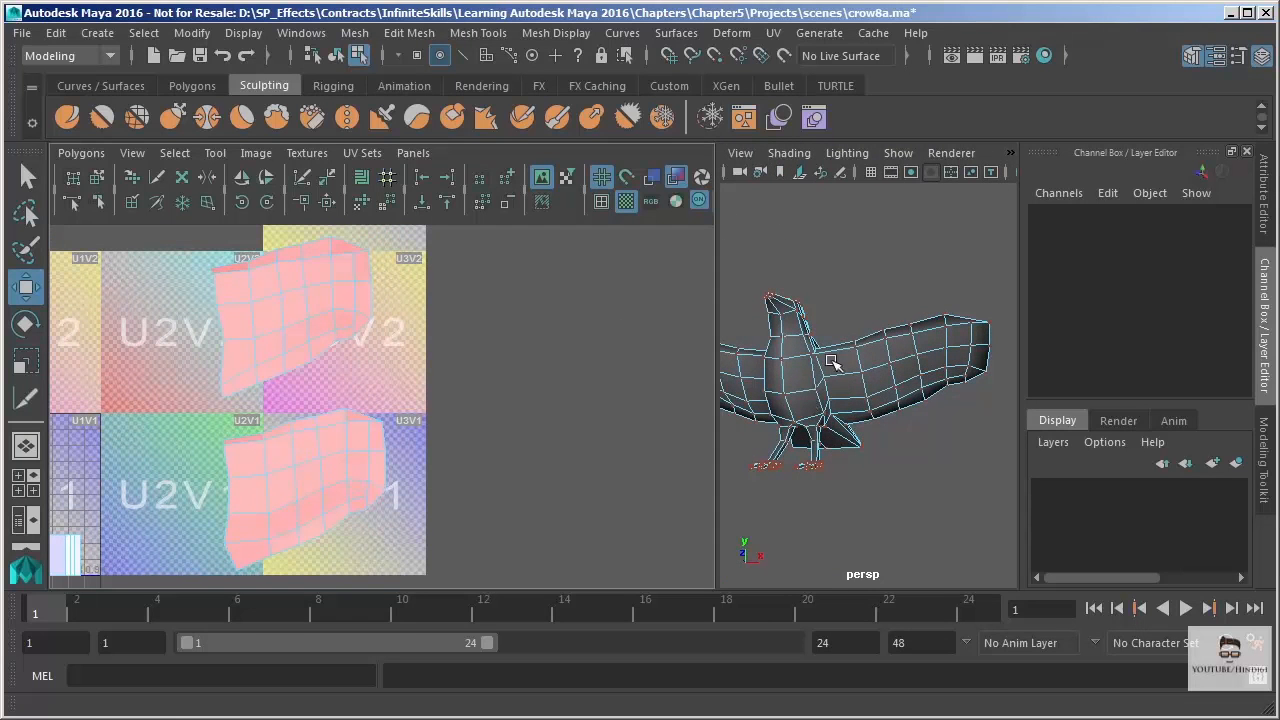
pyautogui.click(789, 153)
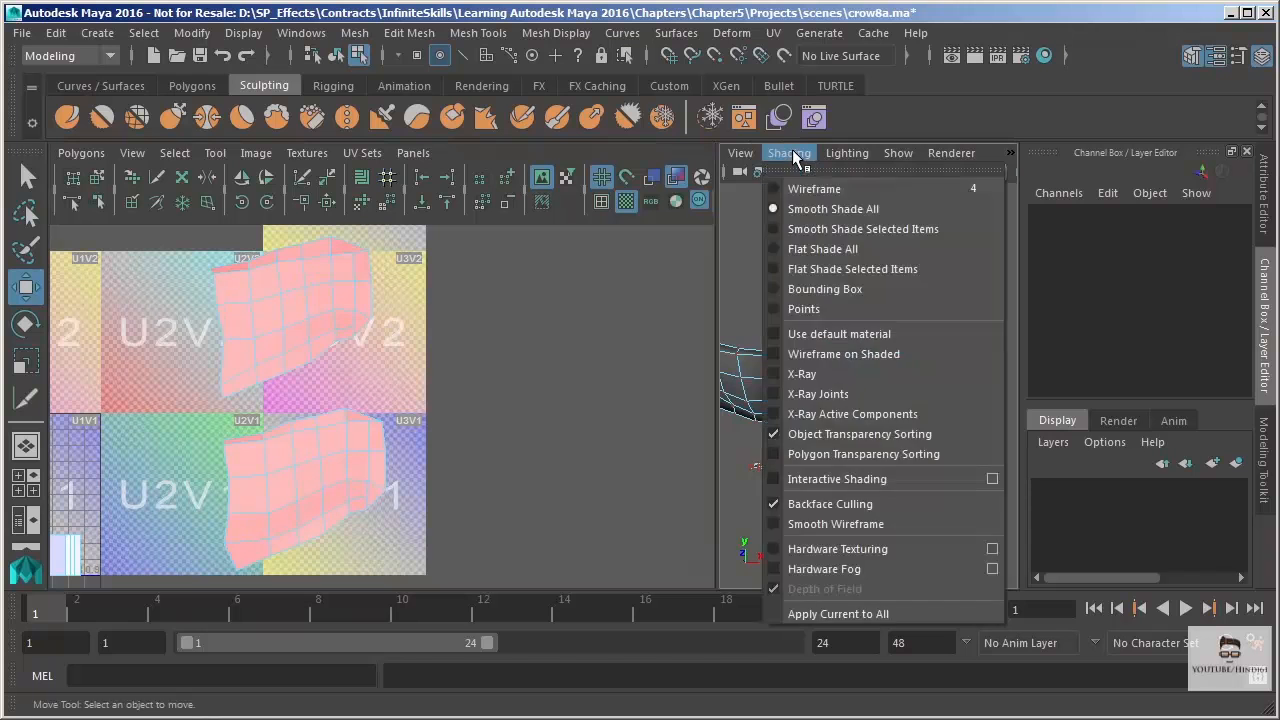
pyautogui.moveTo(957, 160)
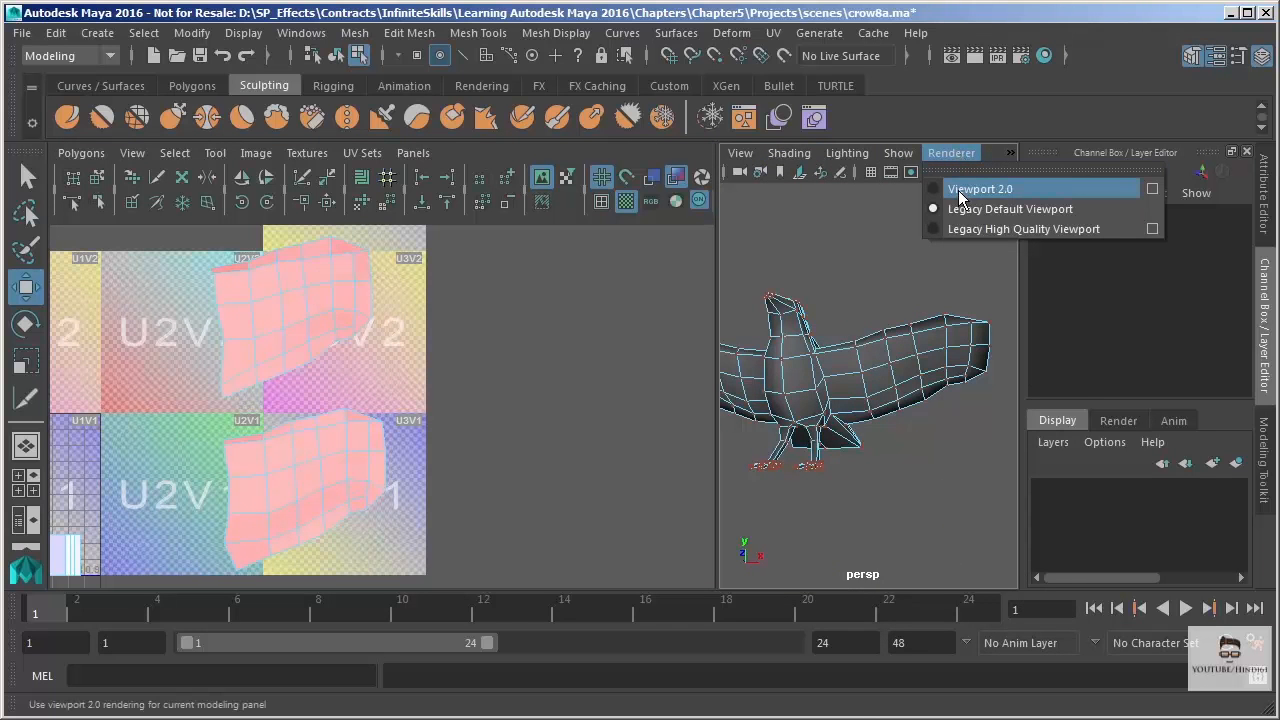
pyautogui.click(965, 192)
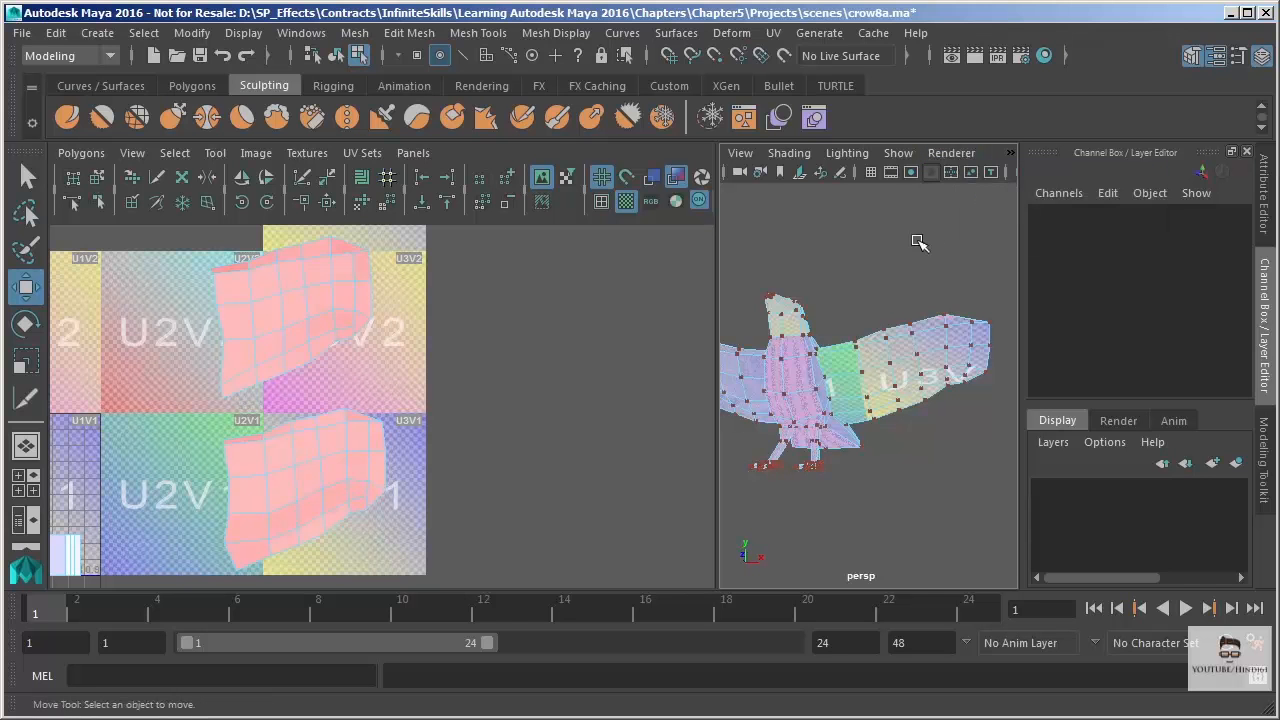
# - Examine the checker pattern on the wing up close and compare it with the wing shells in the UV Texture Editor
pyautogui.keyDown('alt'); pyautogui.moveTo(836, 254); pyautogui.dragTo(863, 328, button='right'); pyautogui.keyUp('alt')
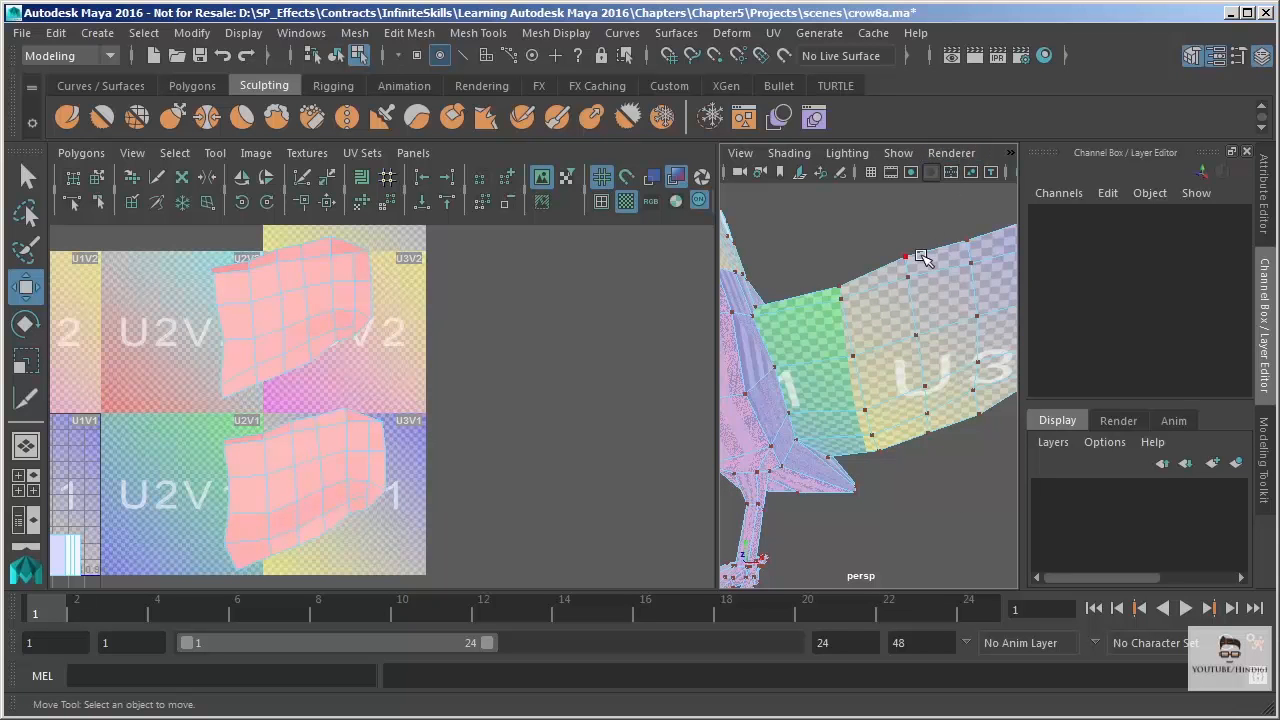
pyautogui.keyDown('alt'); pyautogui.moveTo(934, 355); pyautogui.dragTo(906, 356, button='middle'); pyautogui.keyUp('alt')
pyautogui.keyDown('alt'); pyautogui.moveTo(906, 356); pyautogui.dragTo(976, 356); pyautogui.keyUp('alt')
pyautogui.keyDown('alt'); pyautogui.moveTo(793, 336); pyautogui.dragTo(840, 425, button='right'); pyautogui.keyUp('alt')
pyautogui.keyDown('alt'); pyautogui.moveTo(840, 425); pyautogui.dragTo(863, 400, button='middle'); pyautogui.keyUp('alt')
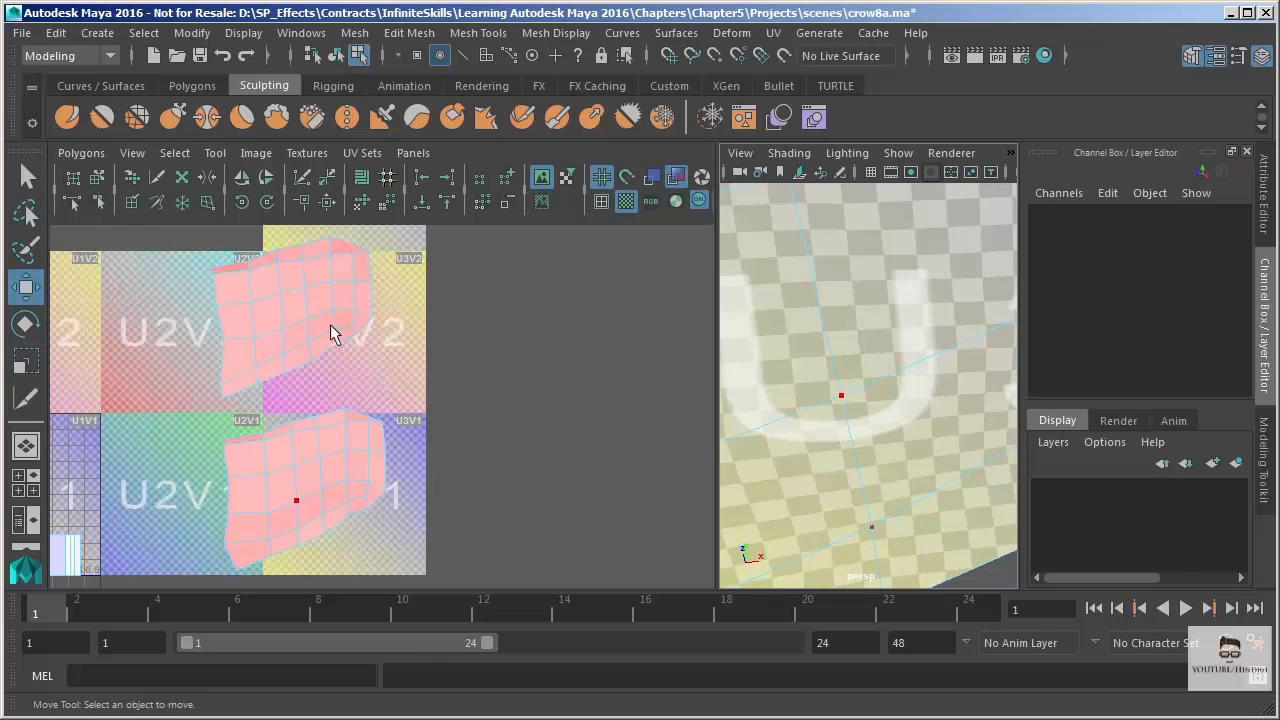
pyautogui.keyDown('alt'); pyautogui.moveTo(311, 354); pyautogui.dragTo(479, 505, button='right'); pyautogui.keyUp('alt')
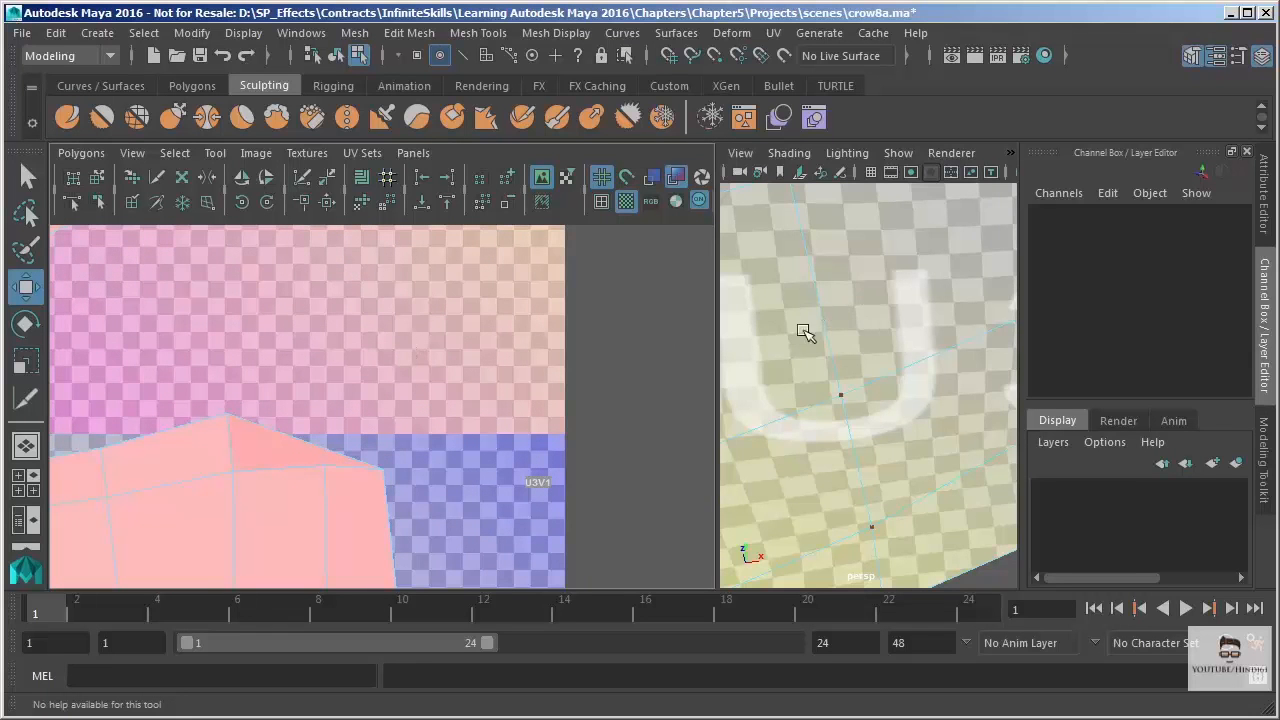
pyautogui.keyDown('alt'); pyautogui.moveTo(906, 409); pyautogui.dragTo(880, 371, button='right'); pyautogui.keyUp('alt')
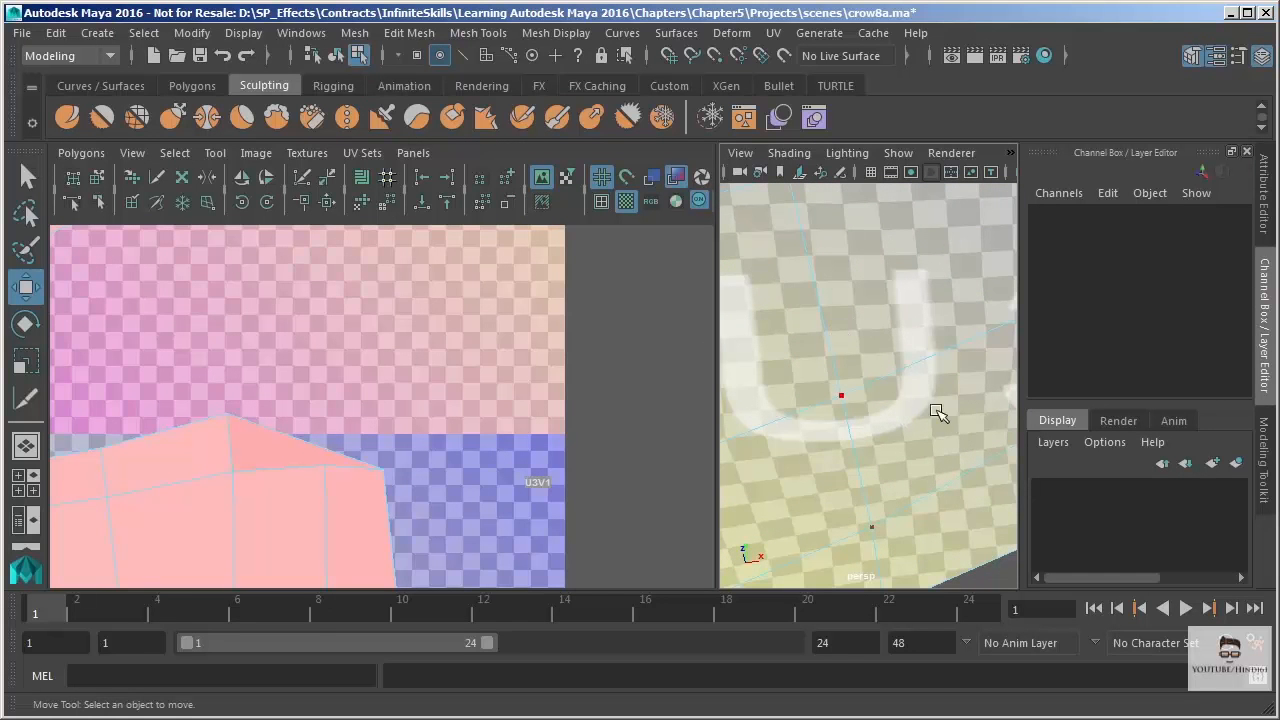
pyautogui.keyDown('alt'); pyautogui.moveTo(971, 394); pyautogui.dragTo(877, 449); pyautogui.keyUp('alt')
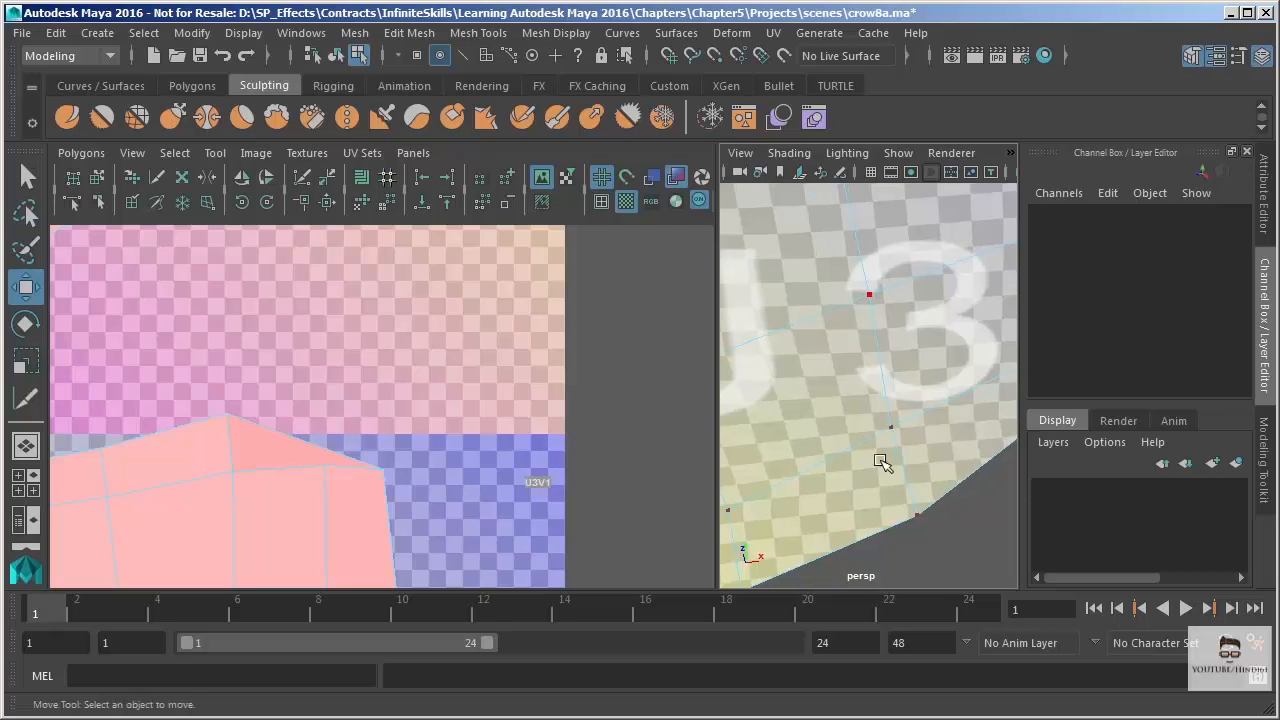
pyautogui.keyDown('alt'); pyautogui.moveTo(903, 349); pyautogui.dragTo(815, 469); pyautogui.keyUp('alt')
pyautogui.keyDown('alt'); pyautogui.moveTo(918, 379); pyautogui.dragTo(826, 338, button='right'); pyautogui.keyUp('alt')
pyautogui.keyDown('alt'); pyautogui.moveTo(826, 338); pyautogui.dragTo(933, 284, button='middle'); pyautogui.keyUp('alt')
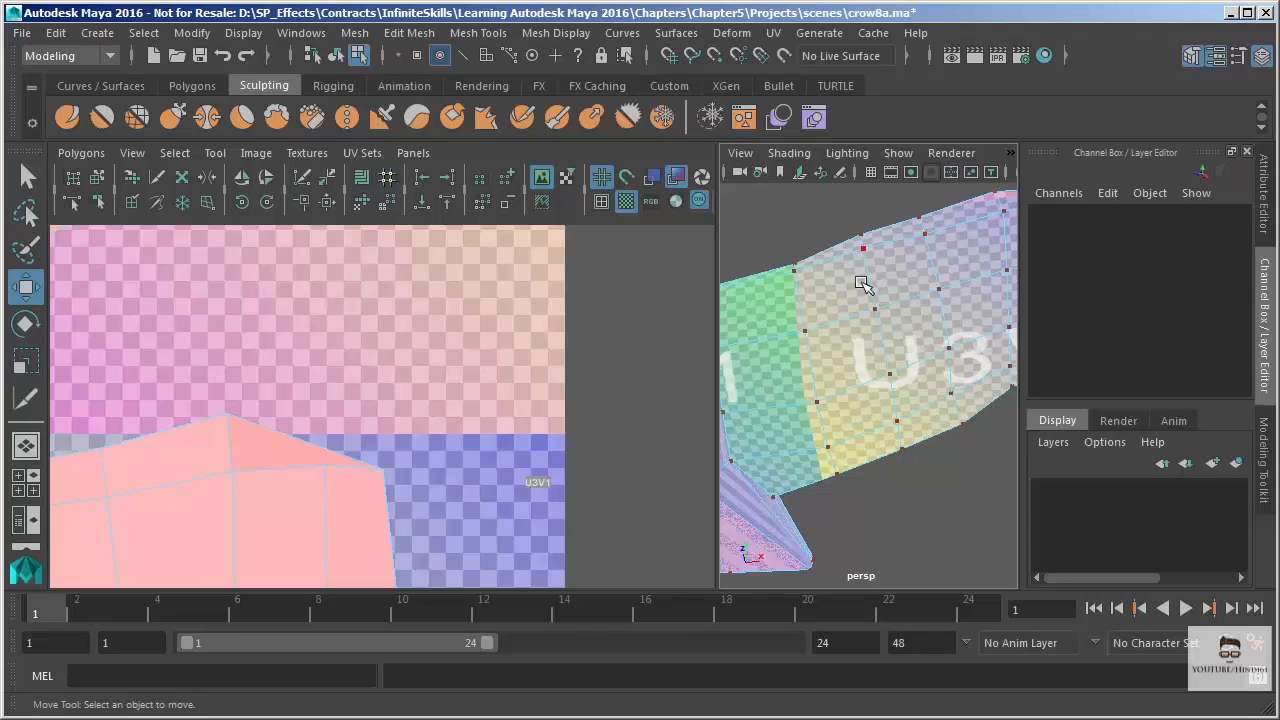
# - Select all UVs of the lower wing shell in the UV Texture Editor
pyautogui.scroll(3, 366, 303)
pyautogui.keyDown('alt'); pyautogui.moveTo(366, 303); pyautogui.dragTo(500, 385, button='middle'); pyautogui.keyUp('alt')
pyautogui.scroll(-4, 340, 388)
pyautogui.moveTo(434, 423); pyautogui.dragTo(213, 392, button='right')
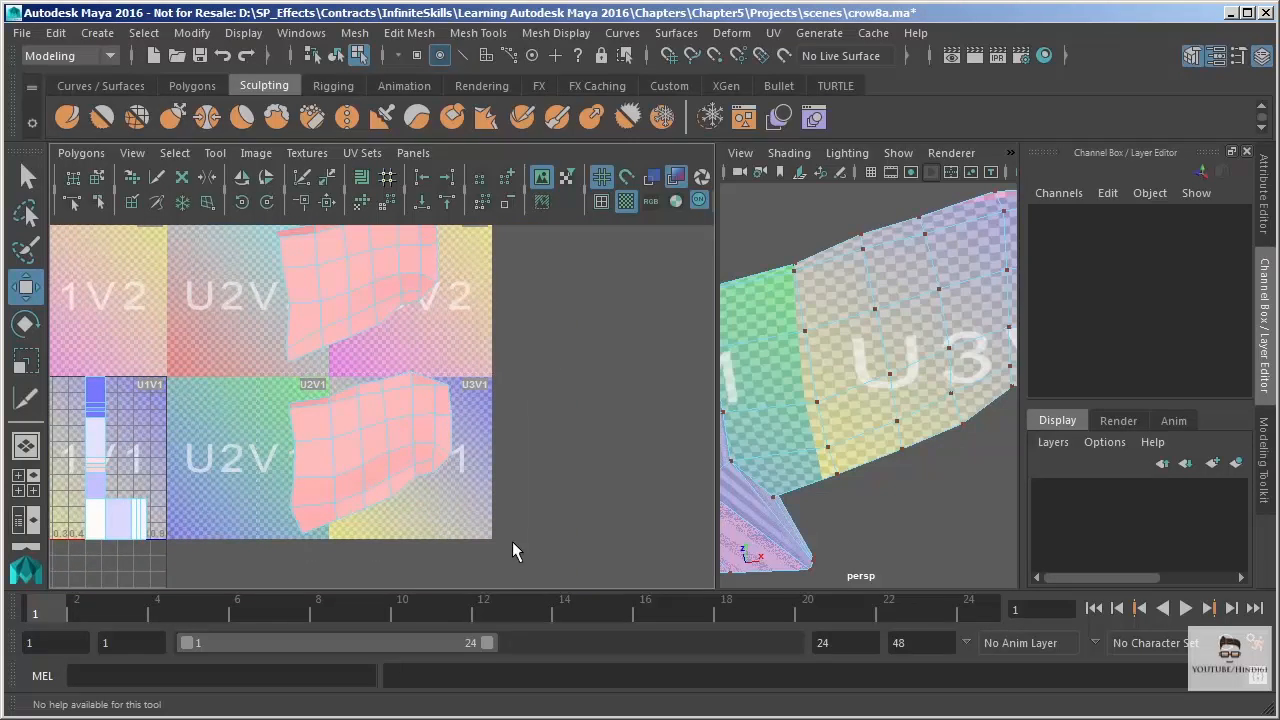
pyautogui.moveTo(512, 546); pyautogui.dragTo(512, 541)
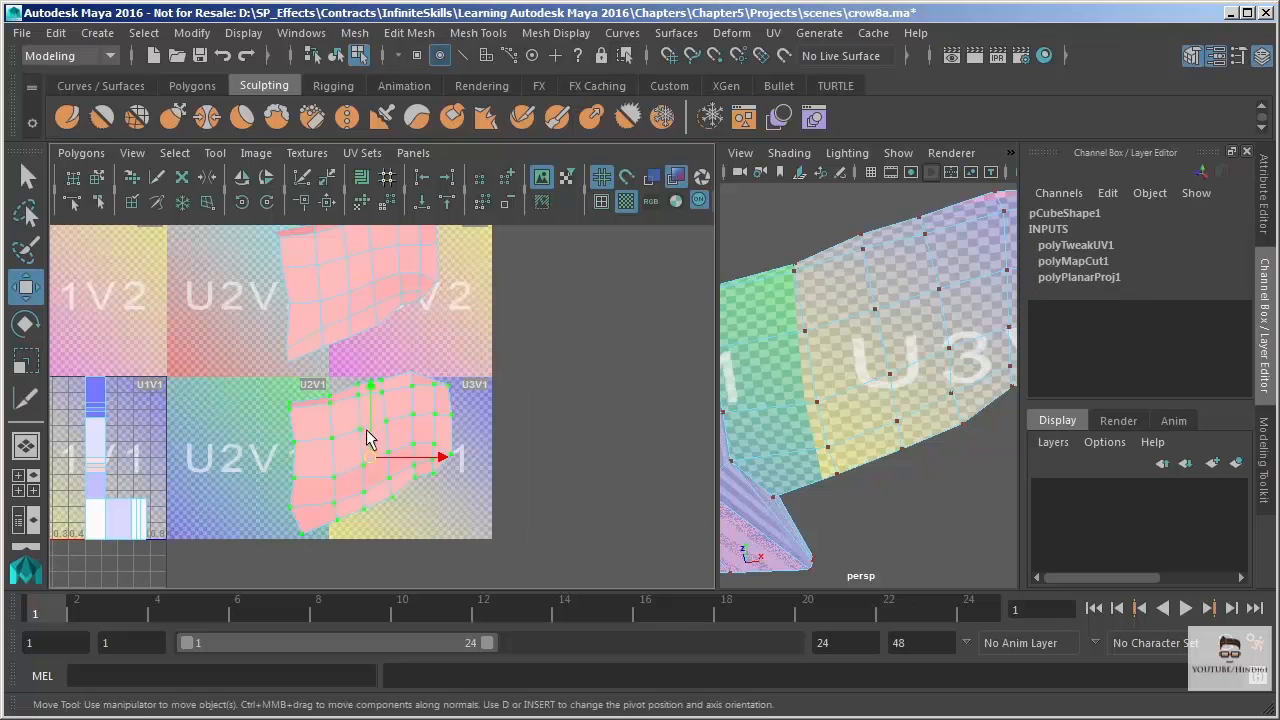
# - Try to unfold the selected wing UVs automatically with Unfold3D and inspect the resulting layout
pyautogui.click(361, 206)
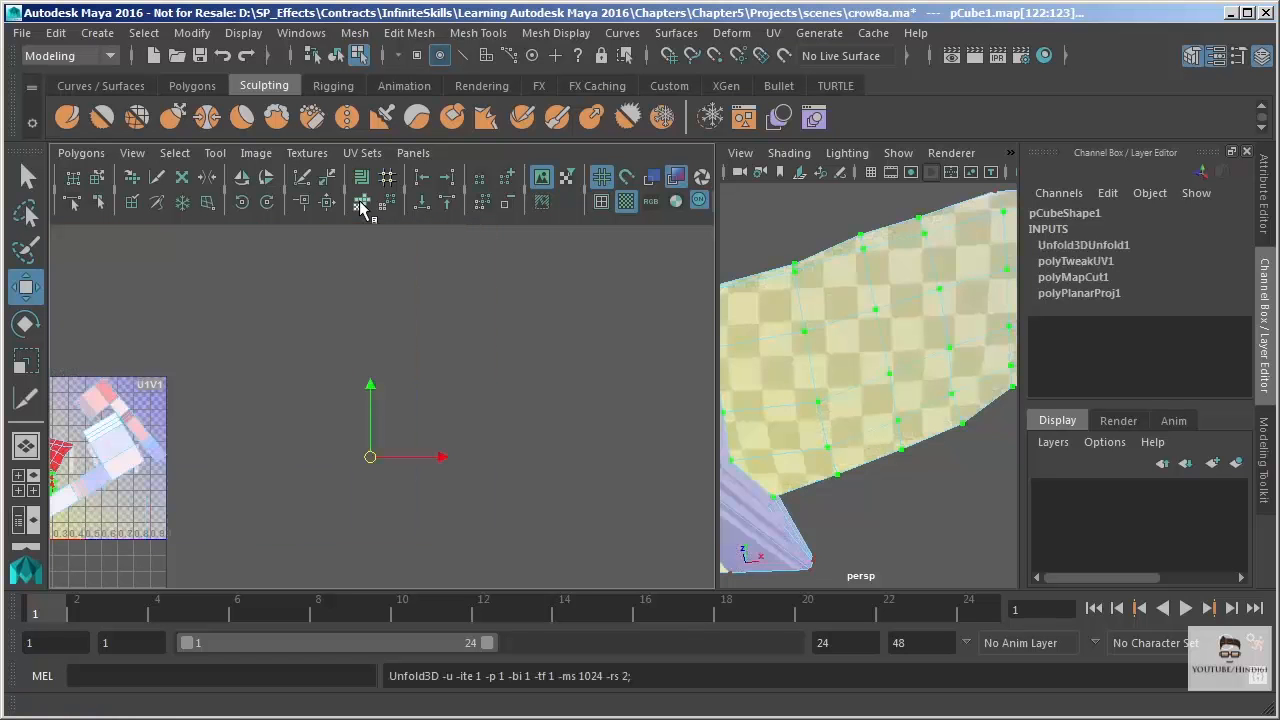
pyautogui.keyDown('alt'); pyautogui.moveTo(228, 491); pyautogui.dragTo(479, 411, button='middle'); pyautogui.keyUp('alt')
pyautogui.scroll(5, 316, 360)
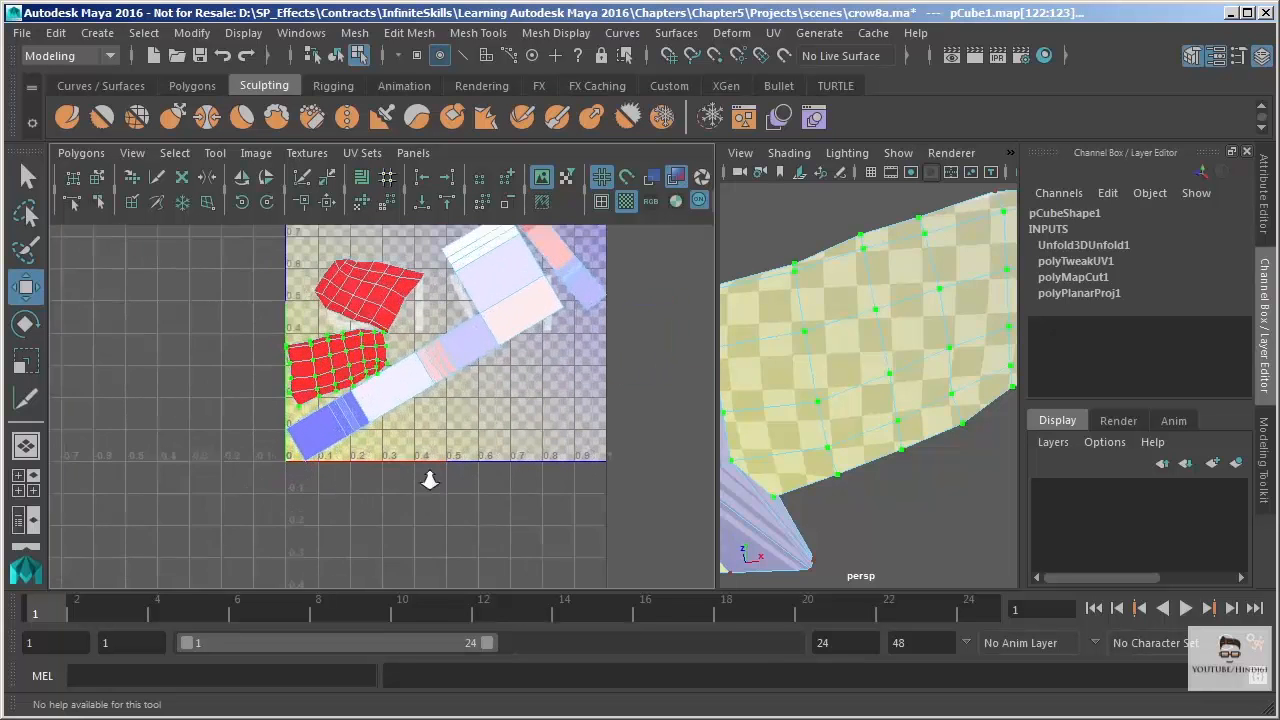
pyautogui.scroll(1, 386, 420)
pyautogui.scroll(2, 350, 432)
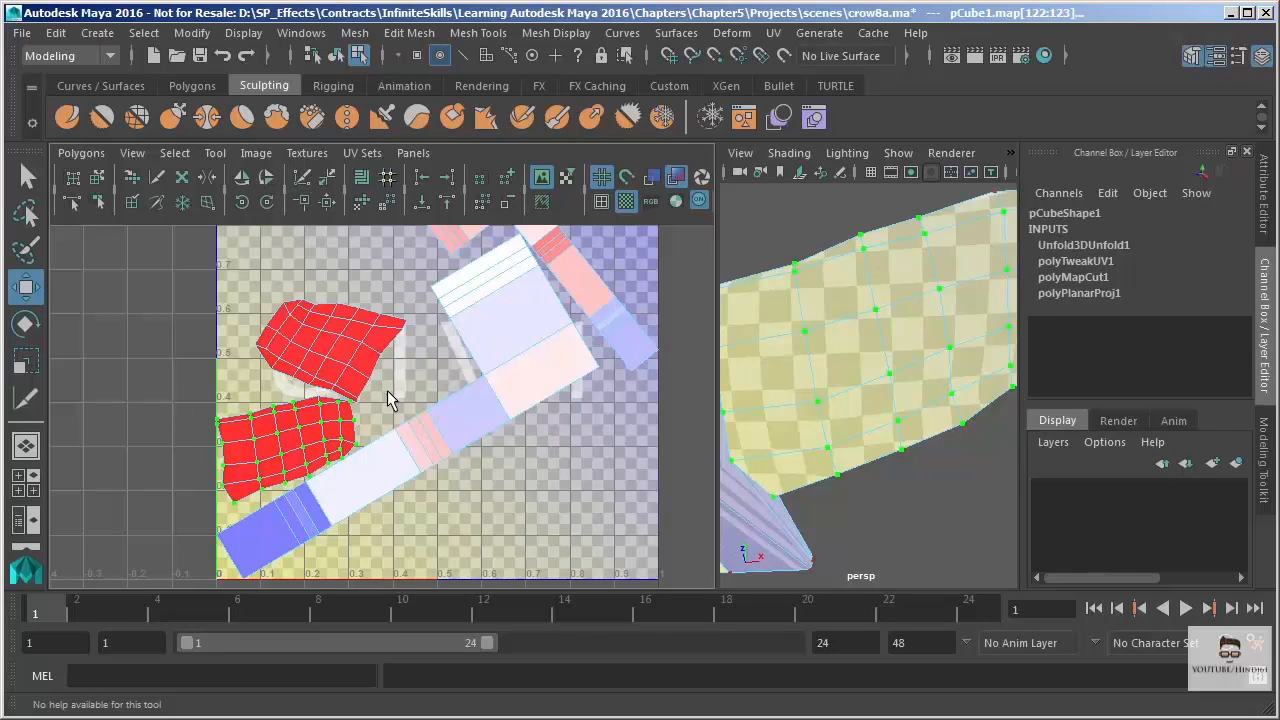
# - Undo the automatic unfold and bring the wing shells back into view
pyautogui.hotkey('ctrl', 'z')
pyautogui.hotkey('ctrl', 'z')
pyautogui.hotkey('ctrl', 'z')
pyautogui.keyDown('alt'); pyautogui.moveTo(515, 384); pyautogui.dragTo(361, 412, button='middle'); pyautogui.keyUp('alt')
pyautogui.scroll(-2, 361, 412)
pyautogui.keyDown('alt'); pyautogui.moveTo(282, 309); pyautogui.dragTo(291, 320, button='middle'); pyautogui.keyUp('alt')
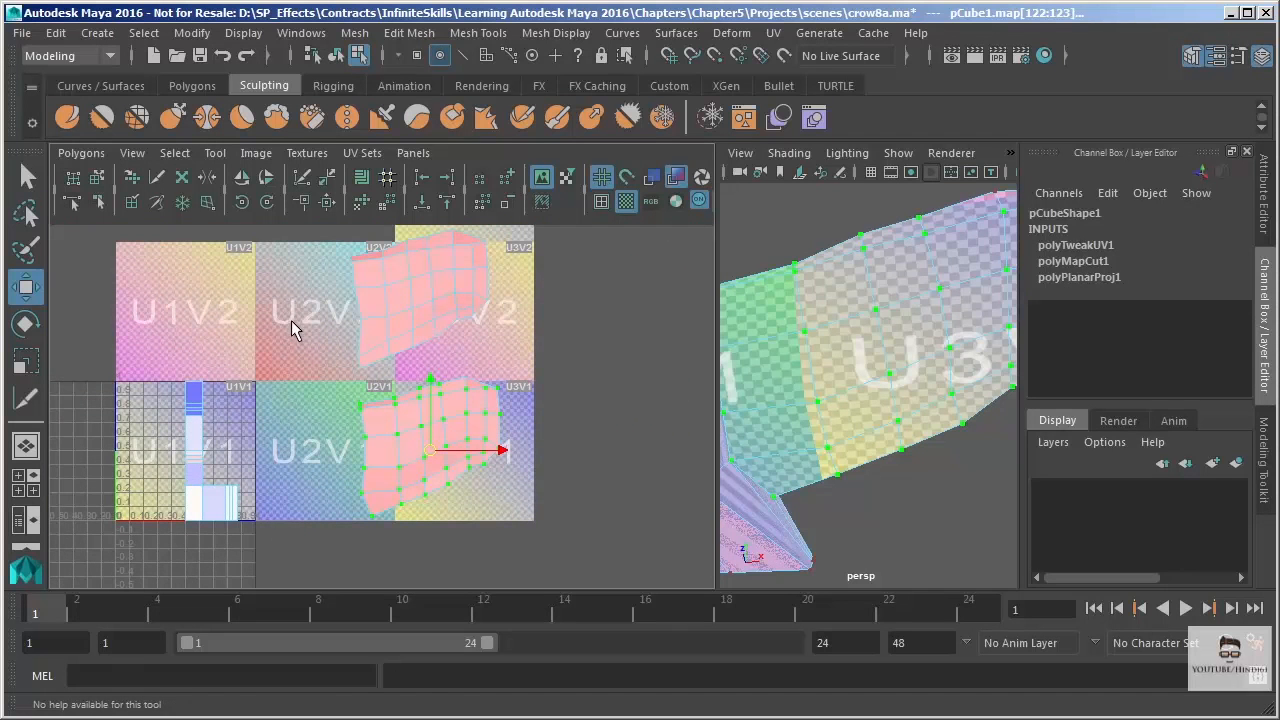
# - Try unfolding the lower wing shell with the Unfold UV Tool using a larger brush, and undo the result
pyautogui.click(131, 178)
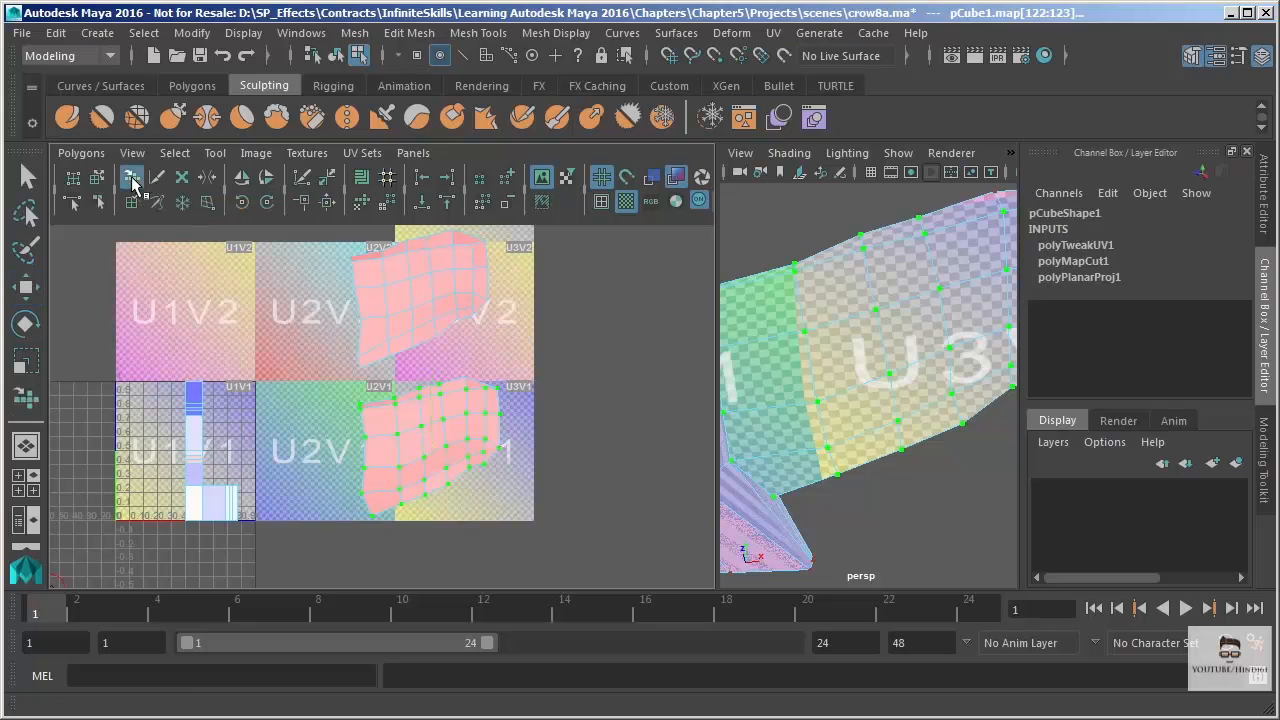
pyautogui.keyDown('alt'); pyautogui.moveTo(326, 418); pyautogui.dragTo(258, 332, button='middle'); pyautogui.keyUp('alt')
pyautogui.keyDown('alt'); pyautogui.moveTo(299, 378); pyautogui.dragTo(430, 526, button='right'); pyautogui.keyUp('alt')
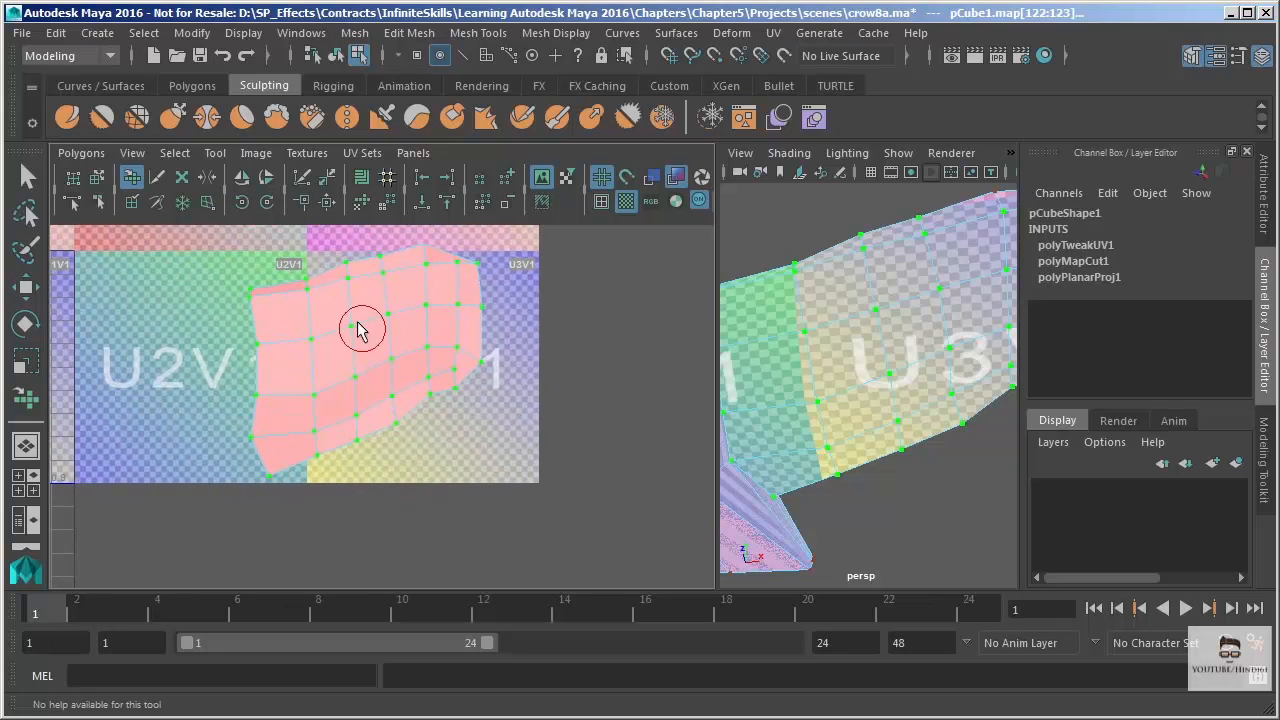
pyautogui.click(207, 200)
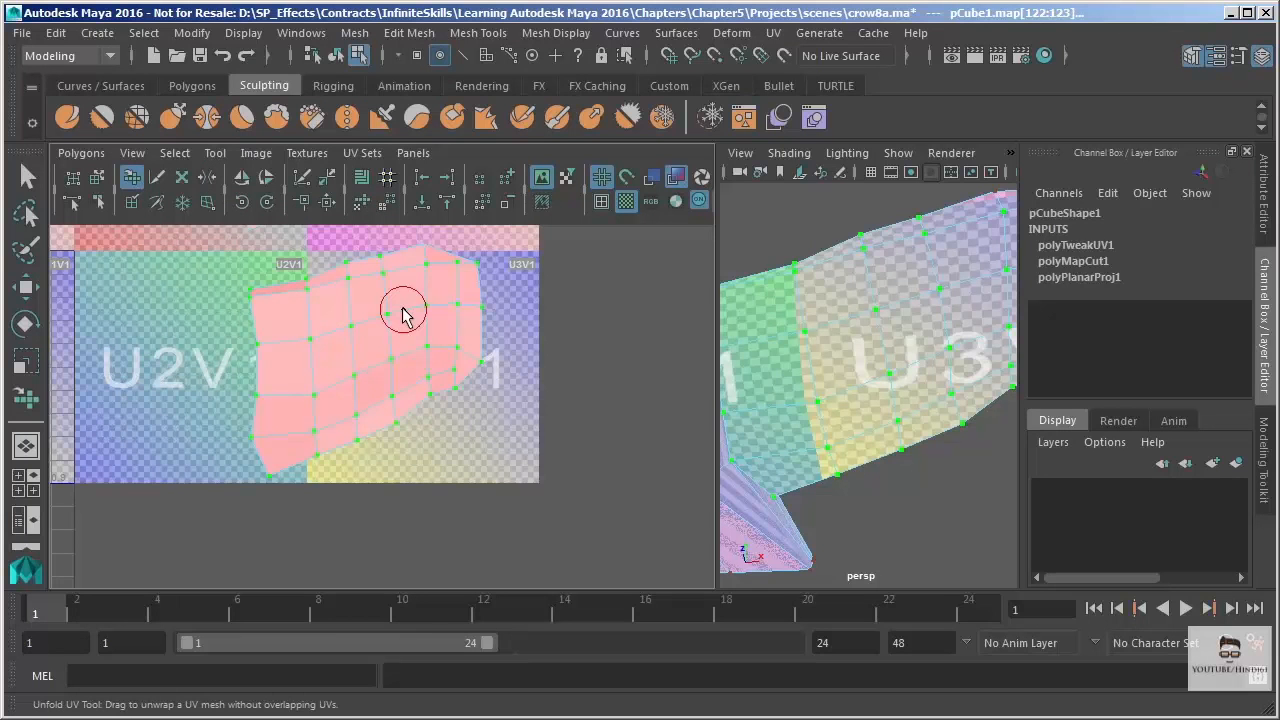
pyautogui.moveTo(432, 320)
pyautogui.mouseDown()
pyautogui.moveTo(463, 314)
pyautogui.moveTo(417, 314)
pyautogui.moveTo(460, 312)
pyautogui.moveTo(390, 372)
pyautogui.moveTo(470, 318)
pyautogui.moveTo(406, 291)
pyautogui.moveTo(267, 372)
pyautogui.moveTo(241, 339)
pyautogui.moveTo(263, 371)
pyautogui.moveTo(229, 457)
pyautogui.moveTo(351, 320)
pyautogui.moveTo(385, 375)
pyautogui.moveTo(434, 306)
pyautogui.moveTo(489, 277)
pyautogui.moveTo(283, 385)
pyautogui.moveTo(320, 394)
pyautogui.moveTo(423, 309)
pyautogui.moveTo(337, 357)
pyautogui.moveTo(358, 377)
pyautogui.mouseUp()
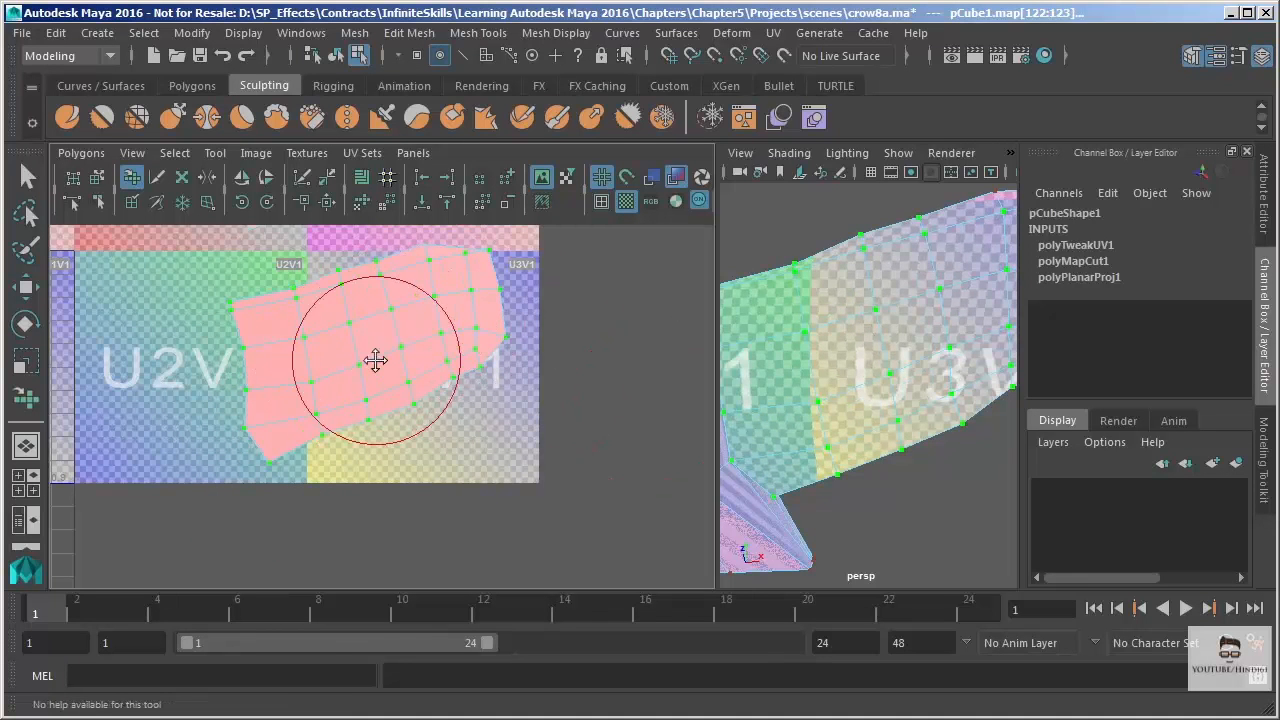
pyautogui.keyDown('alt'); pyautogui.moveTo(376, 364); pyautogui.dragTo(378, 408, button='middle'); pyautogui.keyUp('alt')
pyautogui.hotkey('ctrl', 'z')
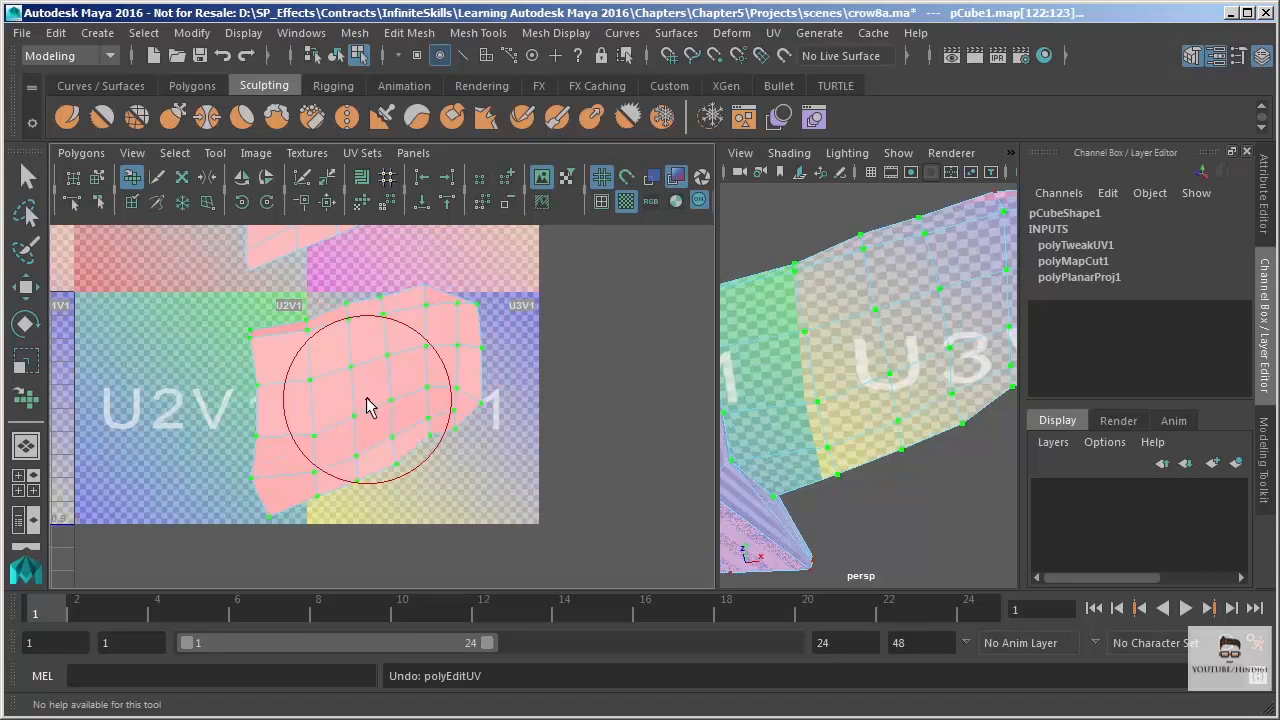
pyautogui.hotkey('ctrl', 'z')
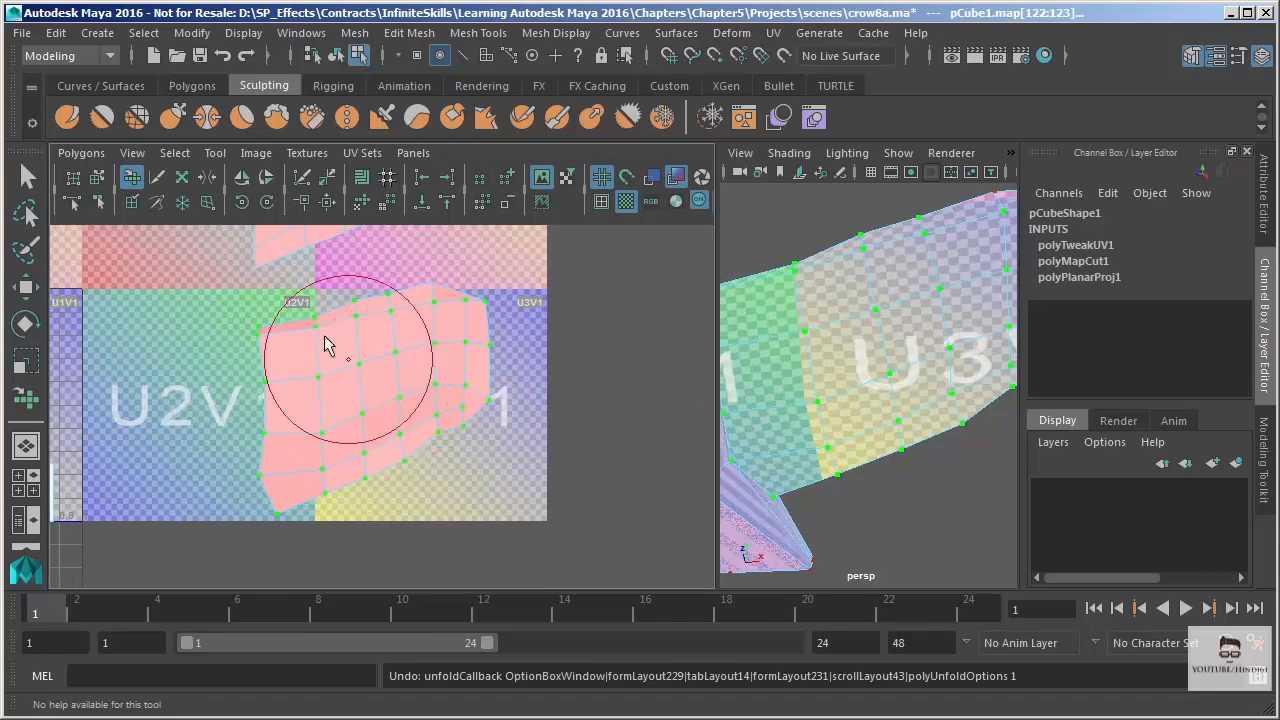
# - Reset the Unfold UVs options to their defaults and unfold the lower wing shell with Unfold3D at 1 iteration
pyautogui.click(82, 153)
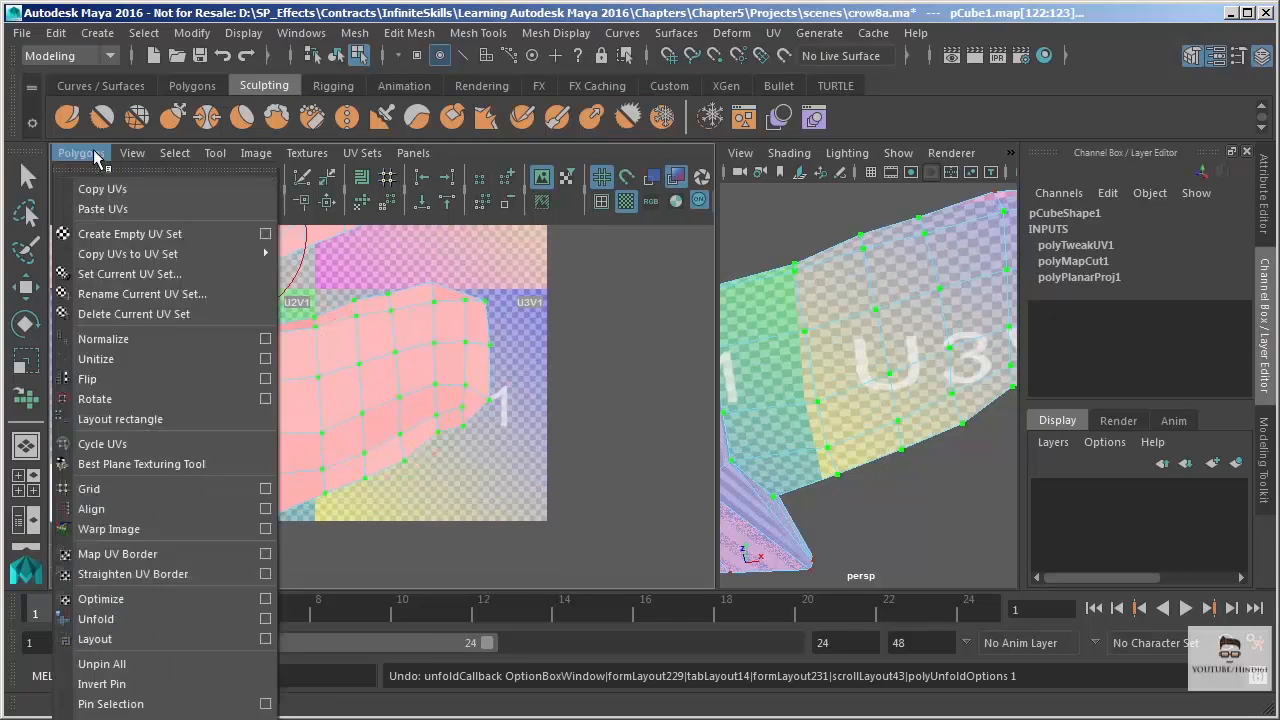
pyautogui.click(265, 618)
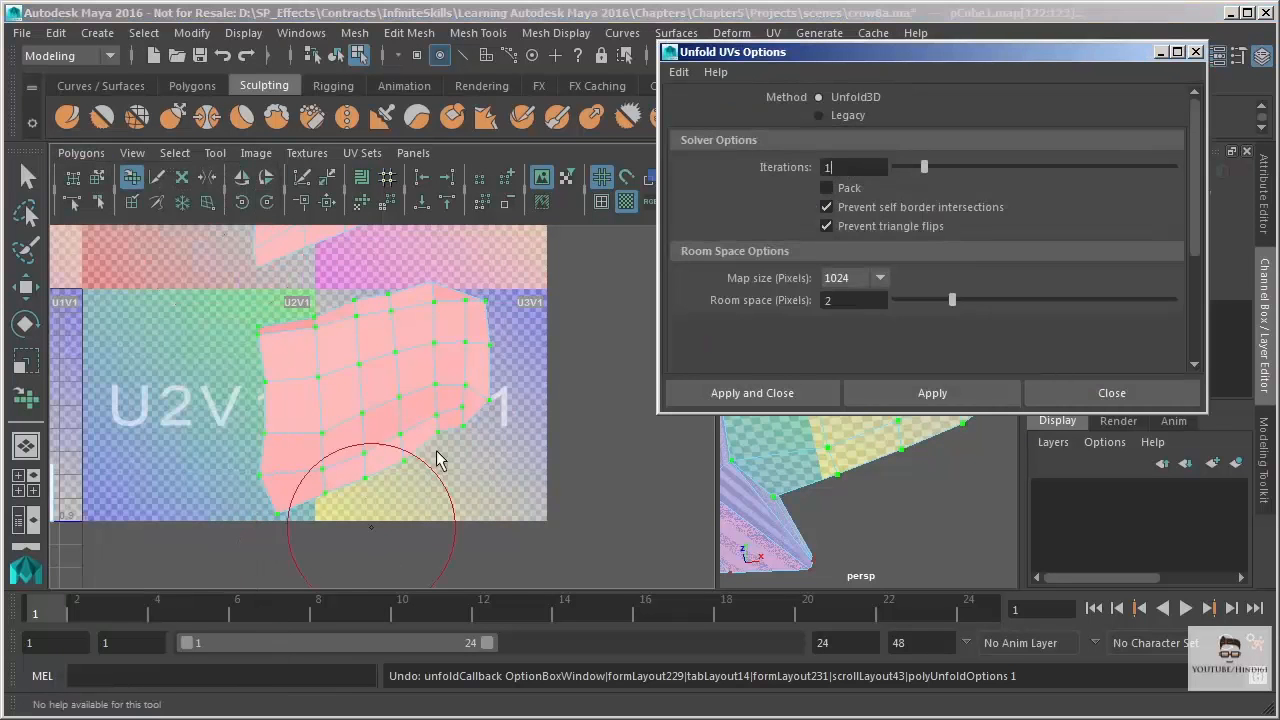
pyautogui.click(678, 72)
pyautogui.click(745, 114)
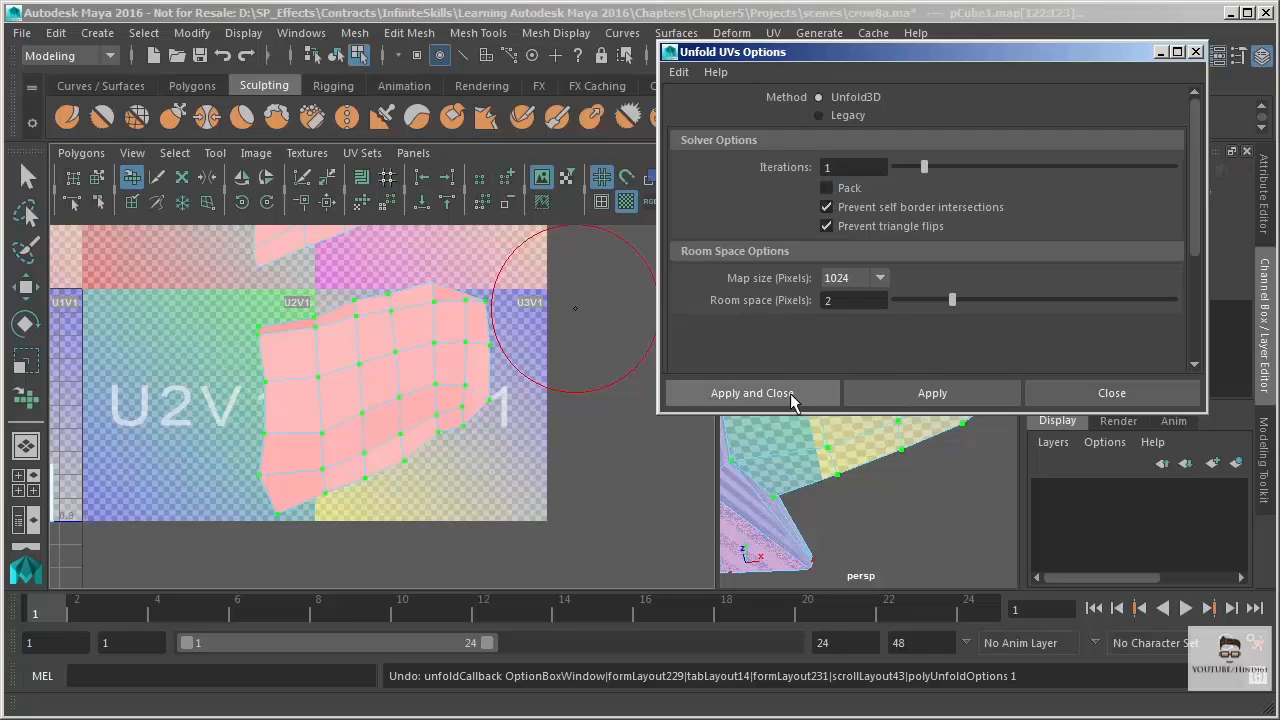
pyautogui.click(752, 393)
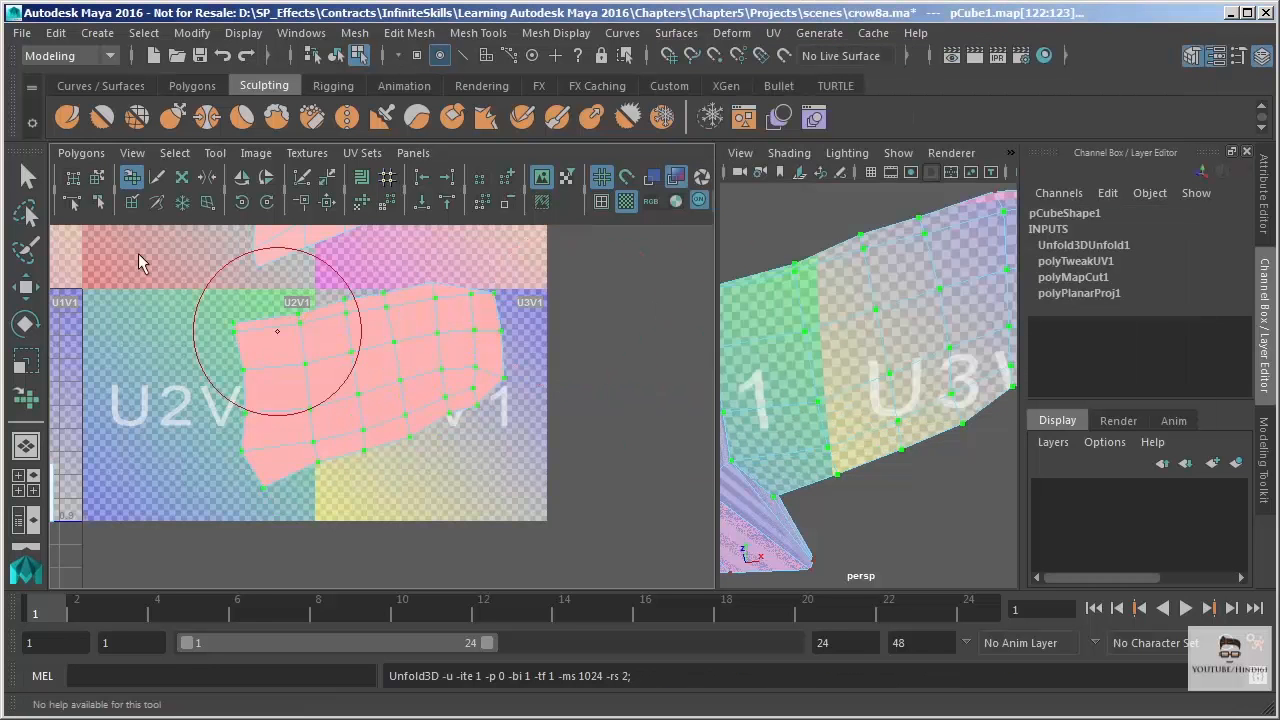
pyautogui.click(30, 178)
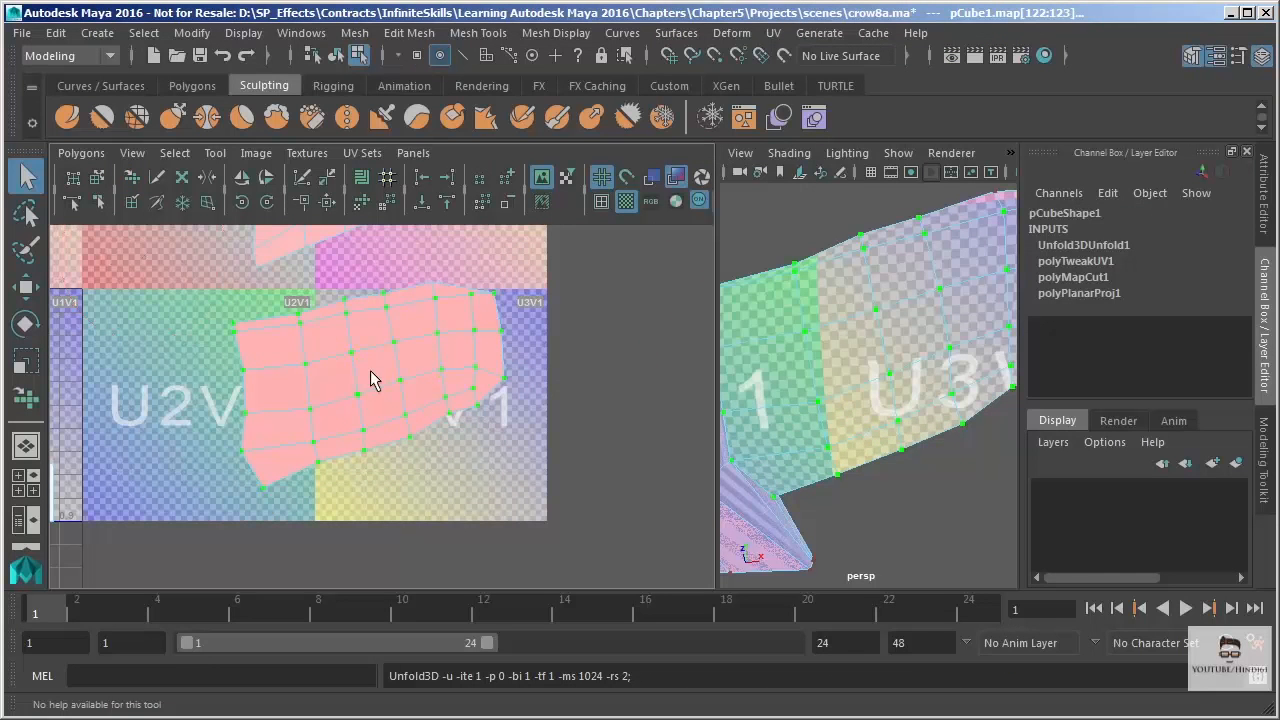
pyautogui.keyDown('alt'); pyautogui.moveTo(911, 295); pyautogui.dragTo(897, 380, button='middle'); pyautogui.keyUp('alt')
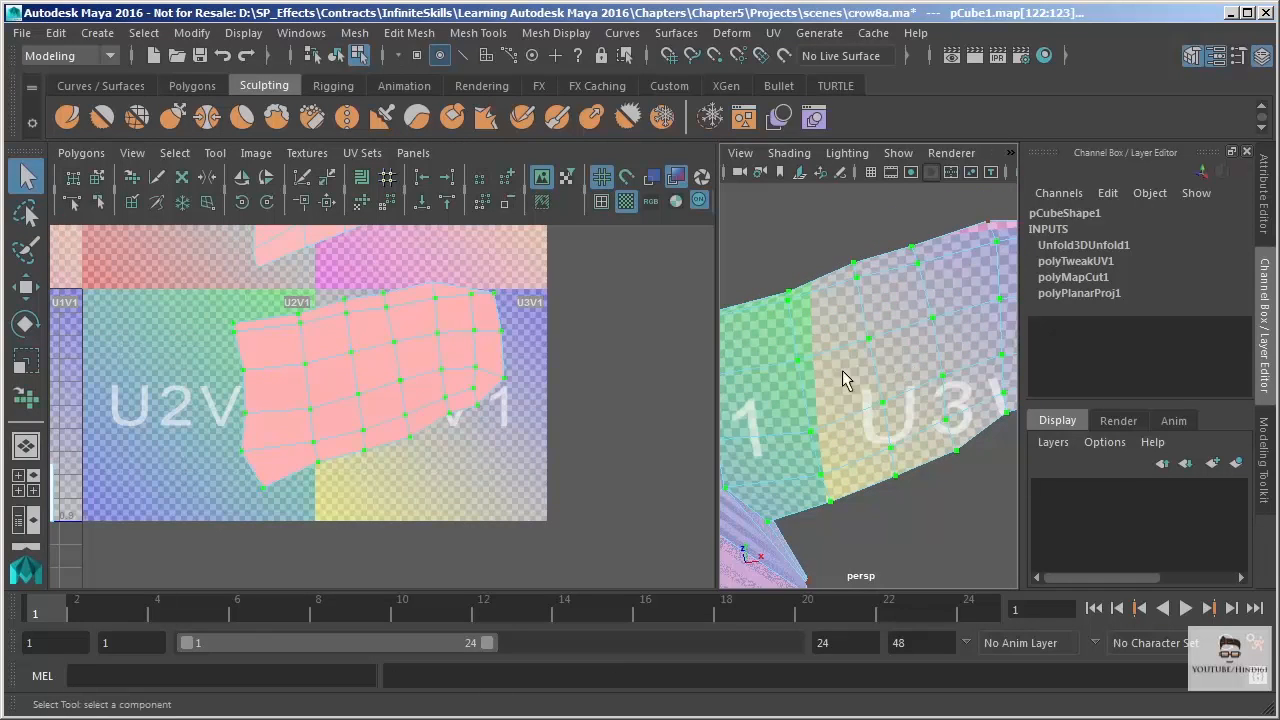
# - Select all UVs of the upper wing shell, unfold them, and bring the enlarged shell fully into view
pyautogui.keyDown('alt'); pyautogui.moveTo(443, 323); pyautogui.dragTo(407, 485, button='middle'); pyautogui.keyUp('alt')
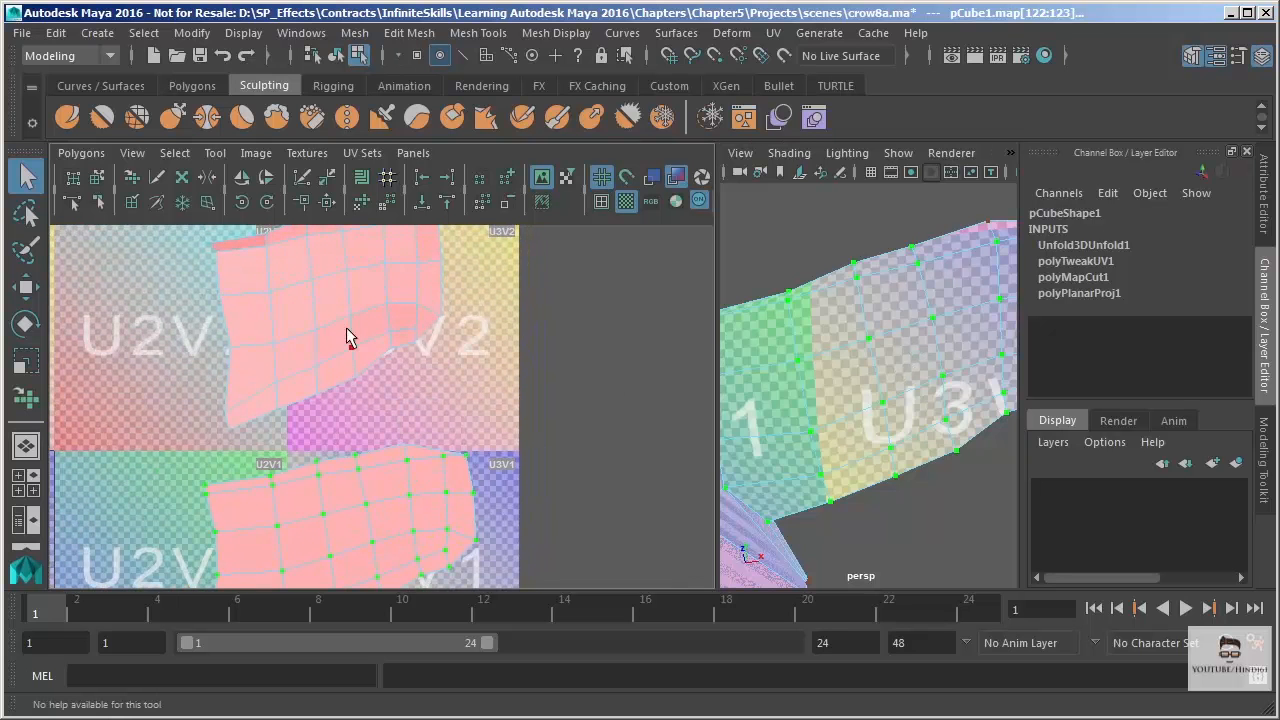
pyautogui.keyDown('alt'); pyautogui.moveTo(346, 332); pyautogui.dragTo(345, 389, button='middle'); pyautogui.keyUp('alt')
pyautogui.keyDown('alt'); pyautogui.moveTo(912, 398); pyautogui.dragTo(592, 492); pyautogui.keyUp('alt')
pyautogui.keyDown('alt'); pyautogui.moveTo(868, 410); pyautogui.dragTo(934, 423, button='middle'); pyautogui.keyUp('alt')
pyautogui.keyDown('alt'); pyautogui.moveTo(934, 423); pyautogui.dragTo(940, 427); pyautogui.keyUp('alt')
pyautogui.keyDown('alt'); pyautogui.moveTo(940, 427); pyautogui.dragTo(885, 414, button='middle'); pyautogui.keyUp('alt')
pyautogui.moveTo(317, 331); pyautogui.dragTo(403, 331, button='right')
pyautogui.moveTo(485, 485); pyautogui.dragTo(485, 489)
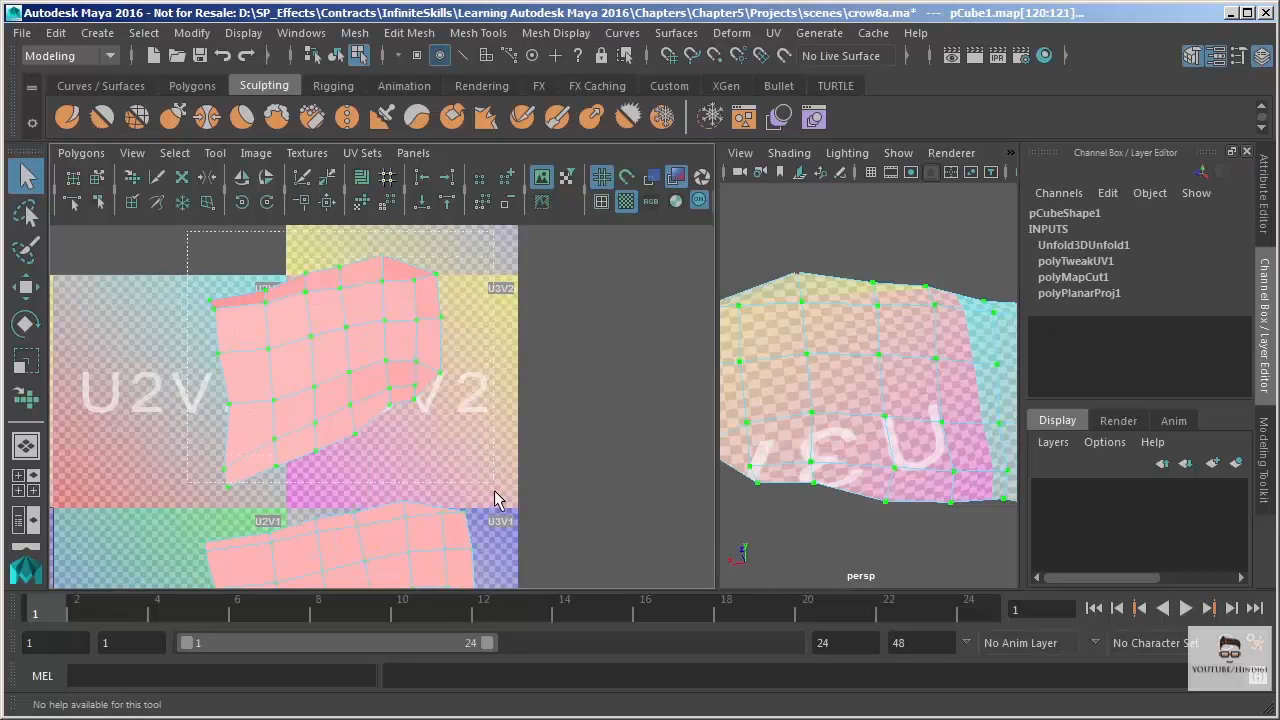
pyautogui.click(359, 204)
pyautogui.keyDown('alt'); pyautogui.moveTo(444, 429); pyautogui.dragTo(256, 240, button='right'); pyautogui.keyUp('alt')
pyautogui.keyDown('alt'); pyautogui.moveTo(345, 293); pyautogui.dragTo(380, 276, button='middle'); pyautogui.keyUp('alt')
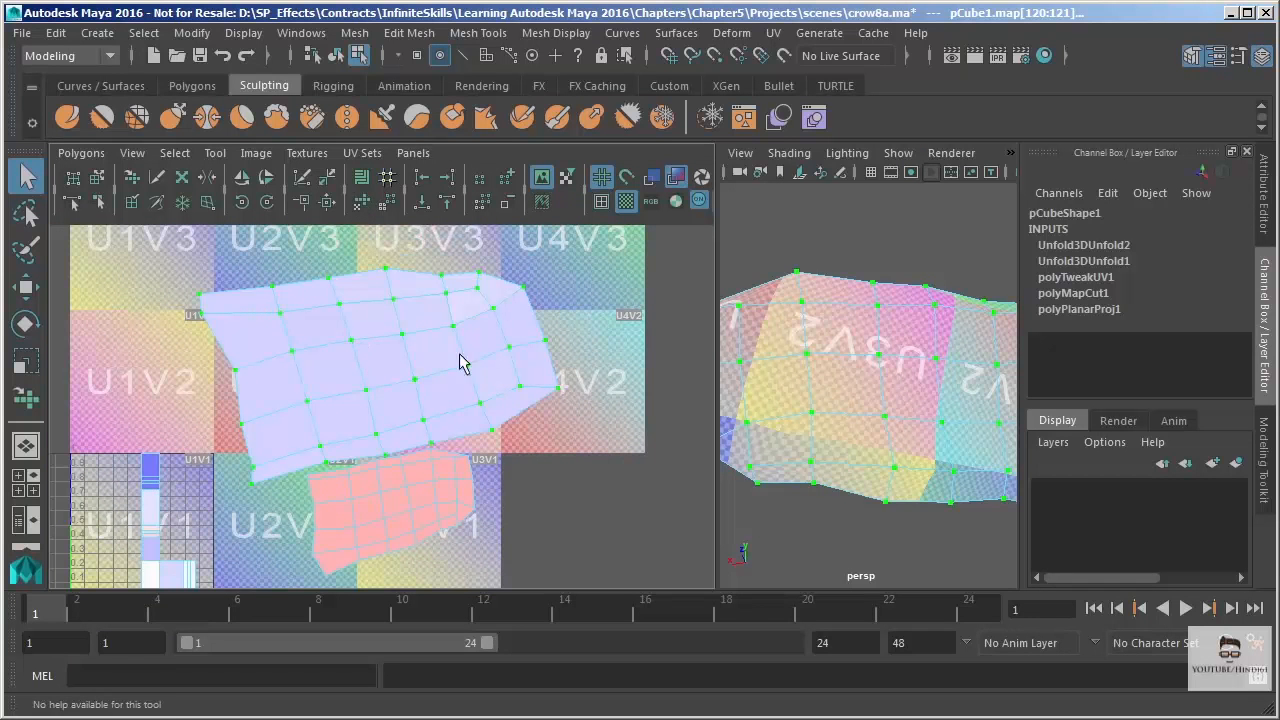
# - Select the complete lower wing shell from one of its UVs and unfold it again
pyautogui.keyDown('alt'); pyautogui.moveTo(400, 370); pyautogui.dragTo(385, 328, button='middle'); pyautogui.keyUp('alt')
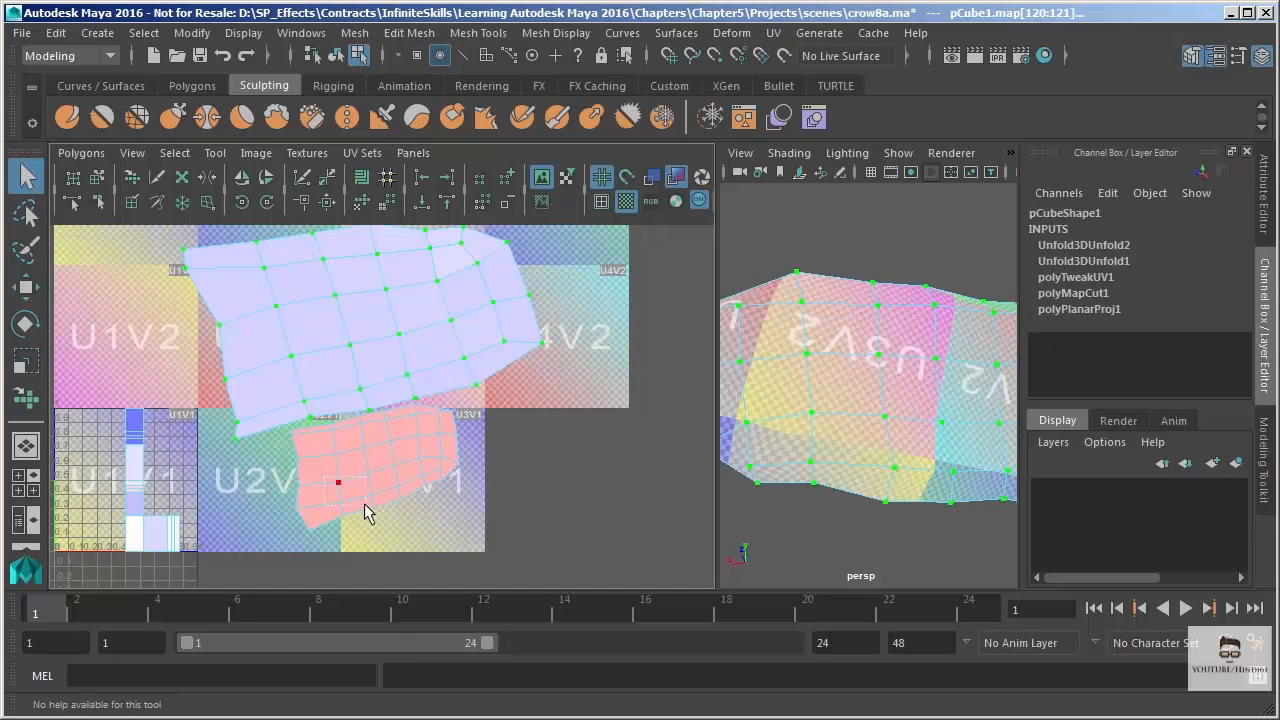
pyautogui.click(174, 153)
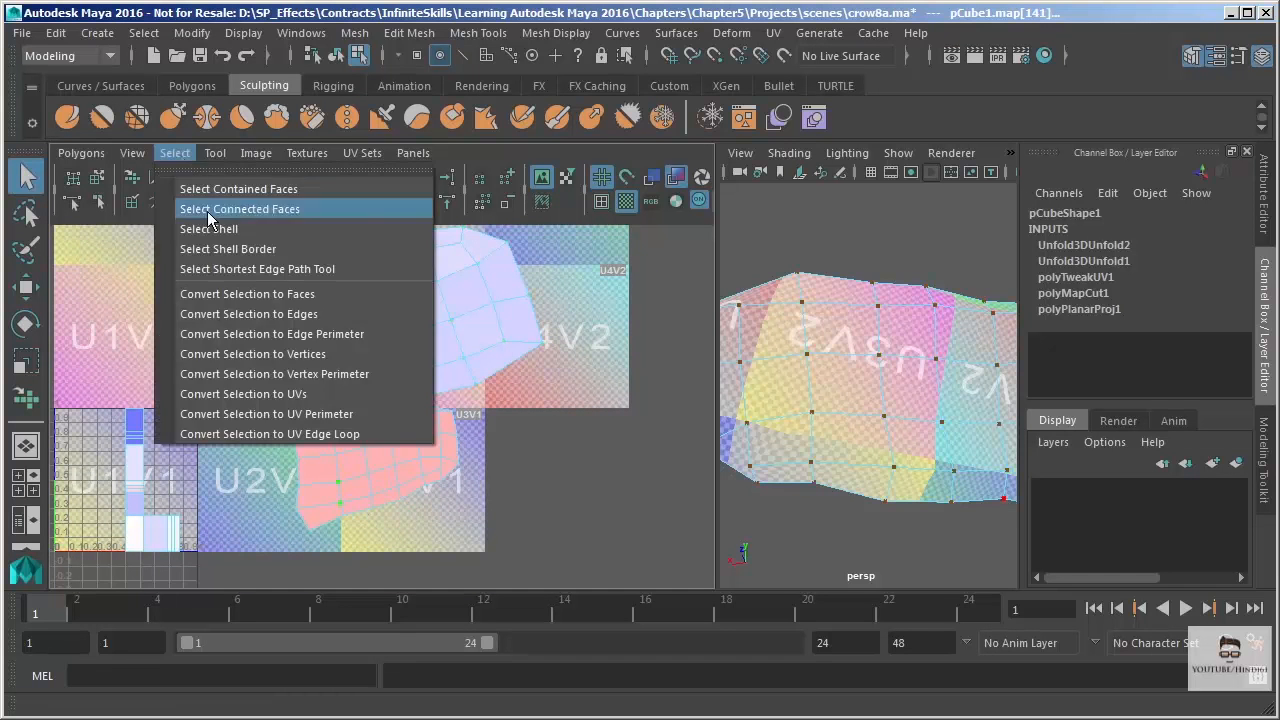
pyautogui.click(208, 229)
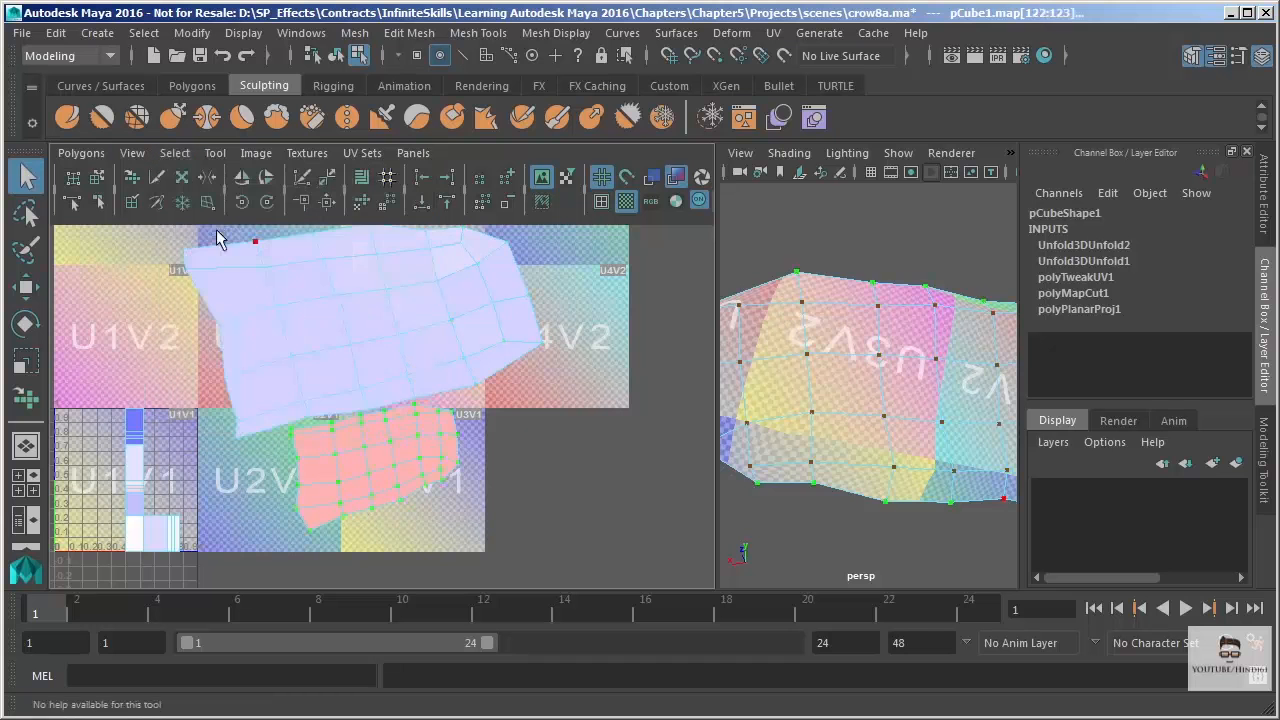
pyautogui.click(360, 205)
pyautogui.keyDown('alt'); pyautogui.moveTo(498, 441); pyautogui.dragTo(490, 378, button='middle'); pyautogui.keyUp('alt')
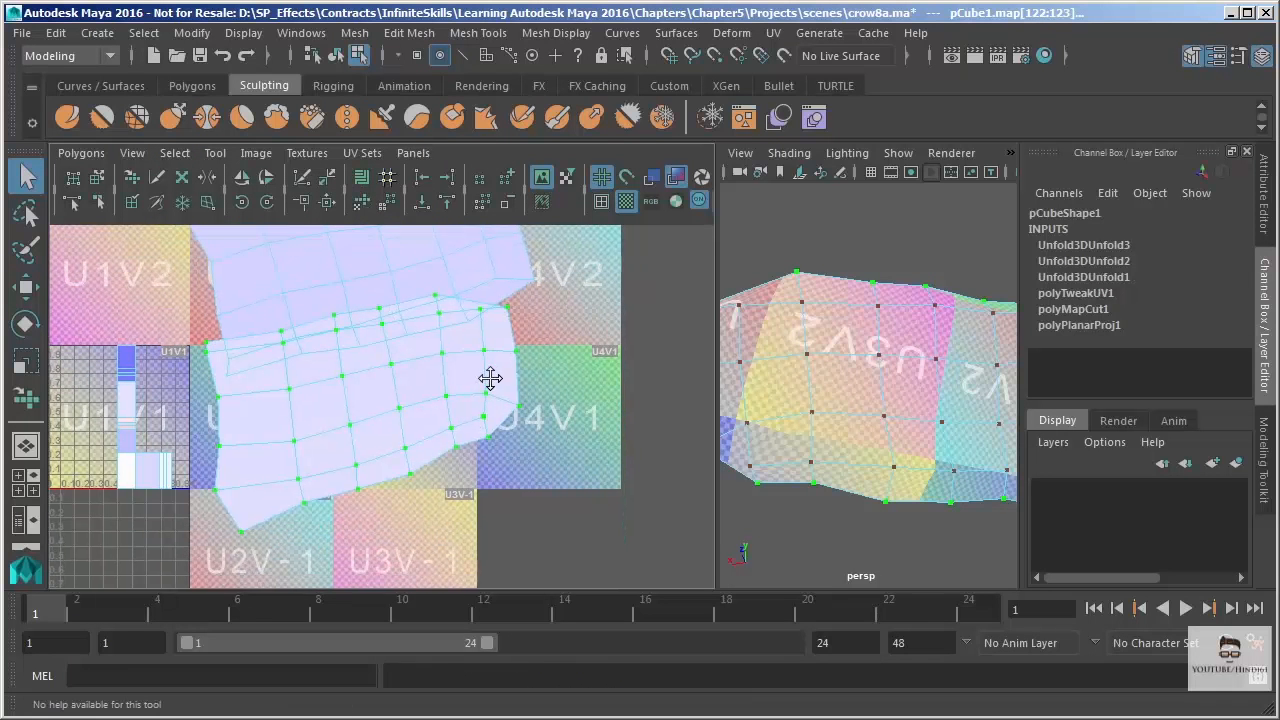
# - Move the lower wing shell down clear of the upper one and check the checker pattern on the wing
pyautogui.press('w')
pyautogui.moveTo(365, 416); pyautogui.dragTo(405, 508)
pyautogui.keyDown('alt'); pyautogui.moveTo(468, 467); pyautogui.dragTo(383, 380, button='right'); pyautogui.keyUp('alt')
pyautogui.keyDown('alt'); pyautogui.moveTo(383, 380); pyautogui.dragTo(348, 376, button='middle'); pyautogui.keyUp('alt')
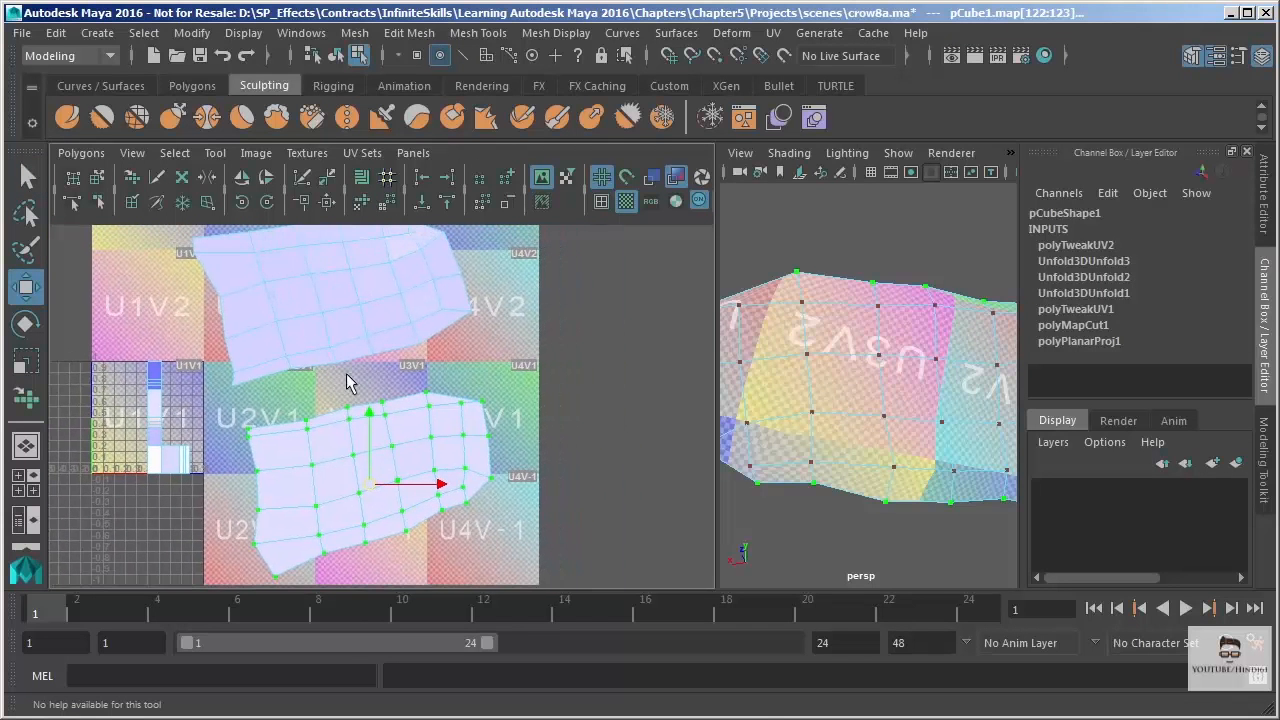
pyautogui.keyDown('alt'); pyautogui.moveTo(769, 460); pyautogui.dragTo(1146, 312); pyautogui.keyUp('alt')
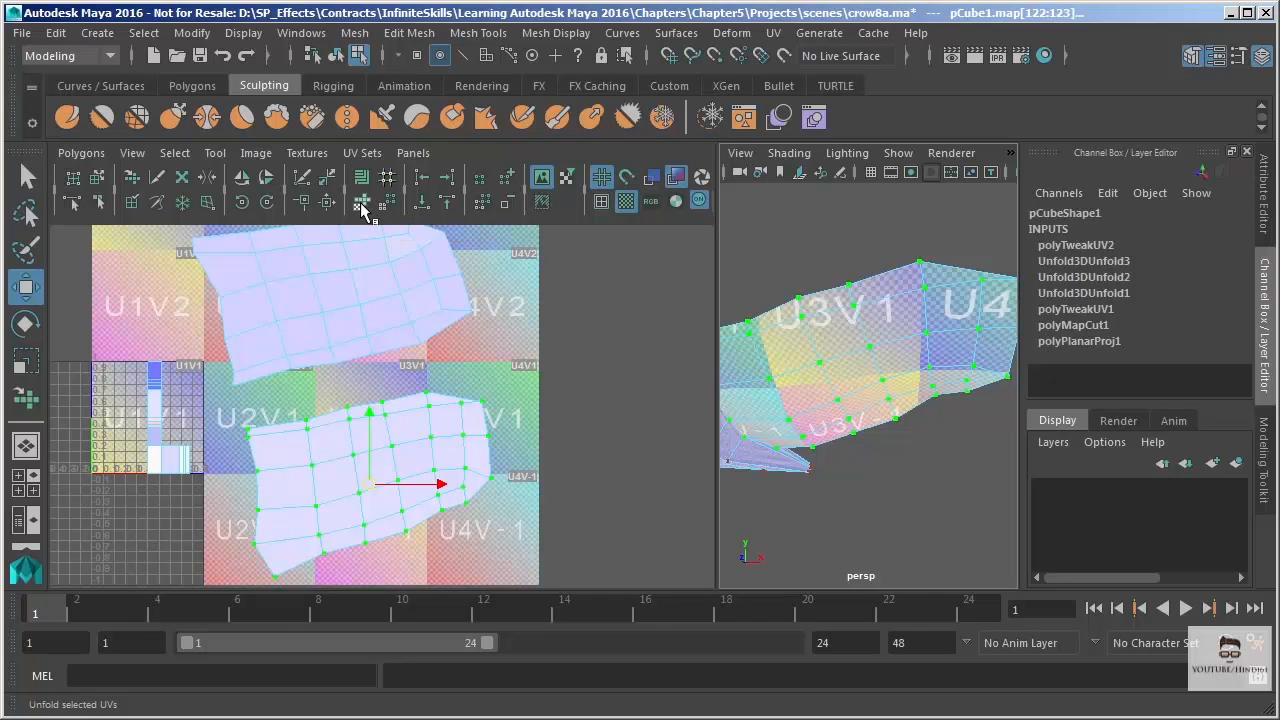
# - Review the Unfold UVs options without applying them, and clear the UV selection
pyautogui.click(80, 153)
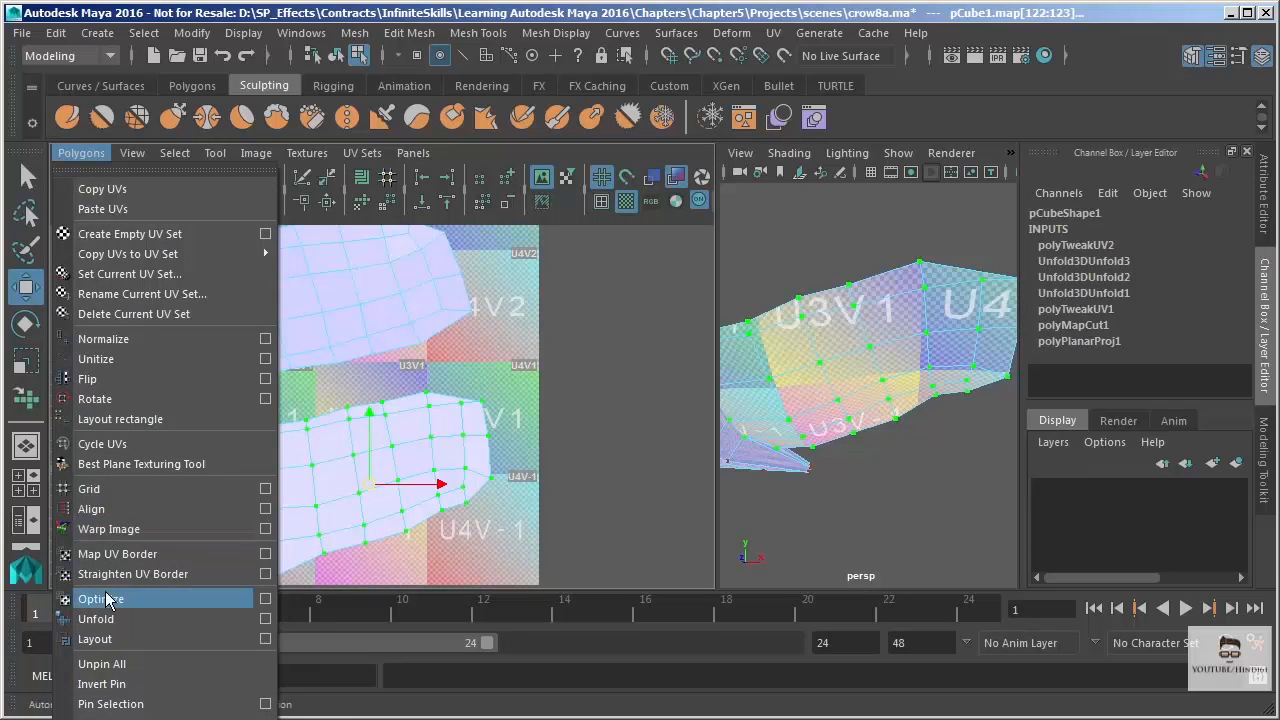
pyautogui.click(267, 621)
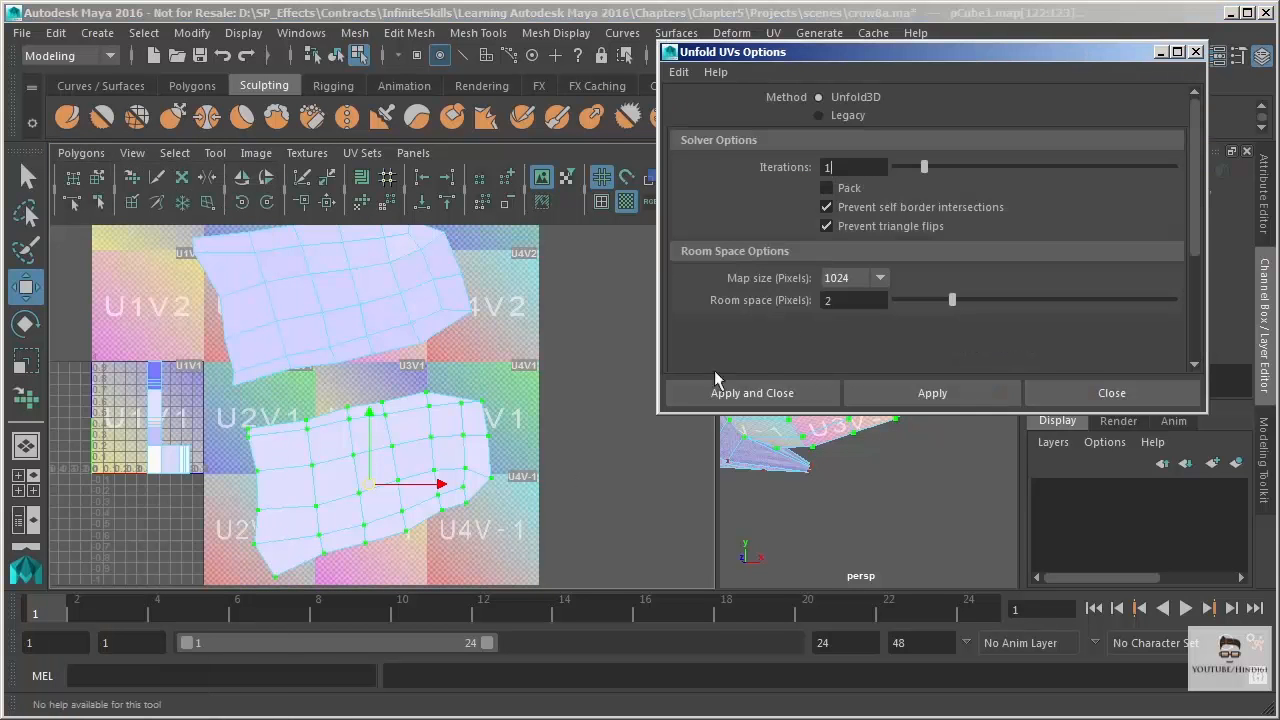
pyautogui.click(820, 168)
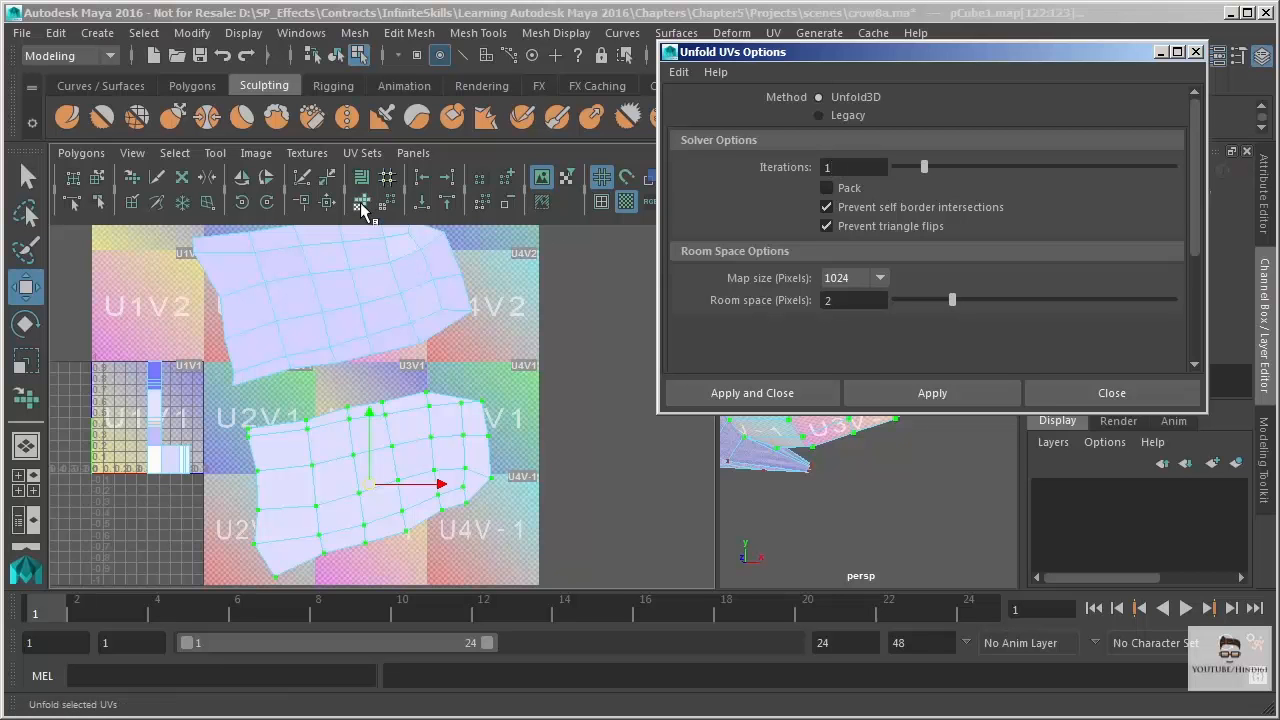
pyautogui.click(1065, 395)
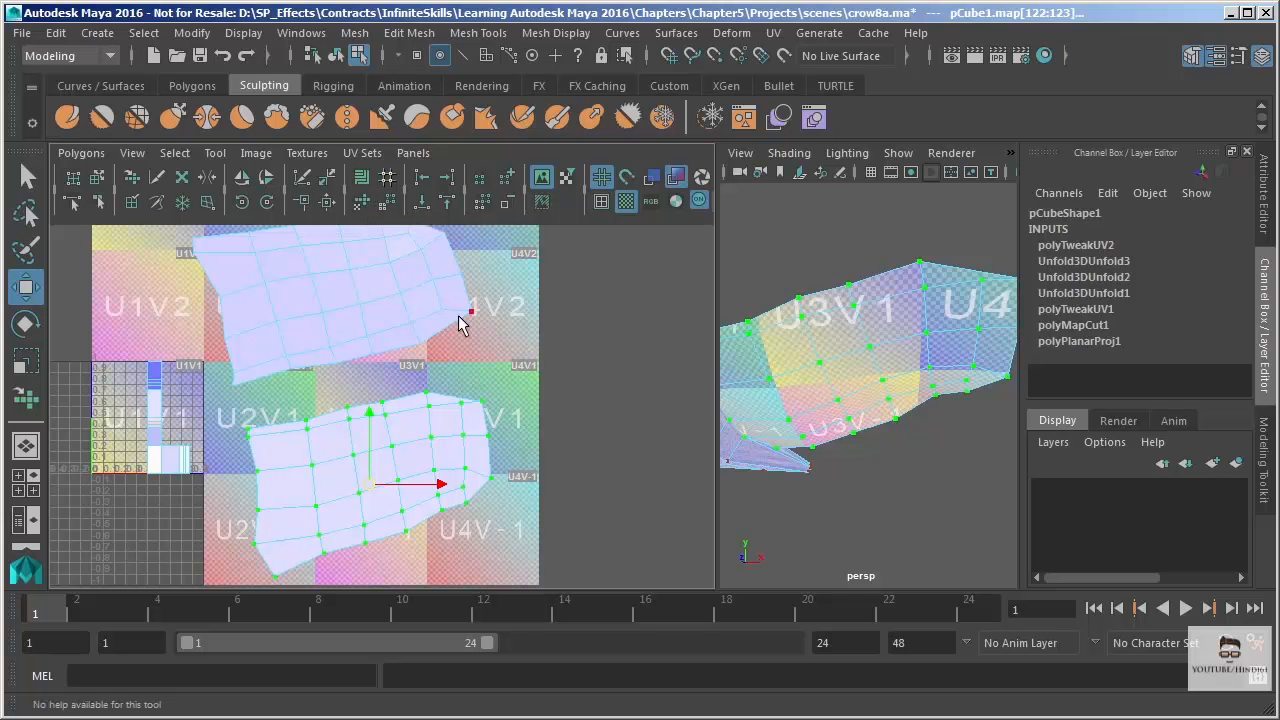
pyautogui.click(487, 343)
pyautogui.keyDown('alt'); pyautogui.moveTo(491, 343); pyautogui.dragTo(511, 411, button='middle'); pyautogui.keyUp('alt')
pyautogui.keyDown('alt'); pyautogui.moveTo(498, 388); pyautogui.dragTo(484, 389, button='right'); pyautogui.keyUp('alt')
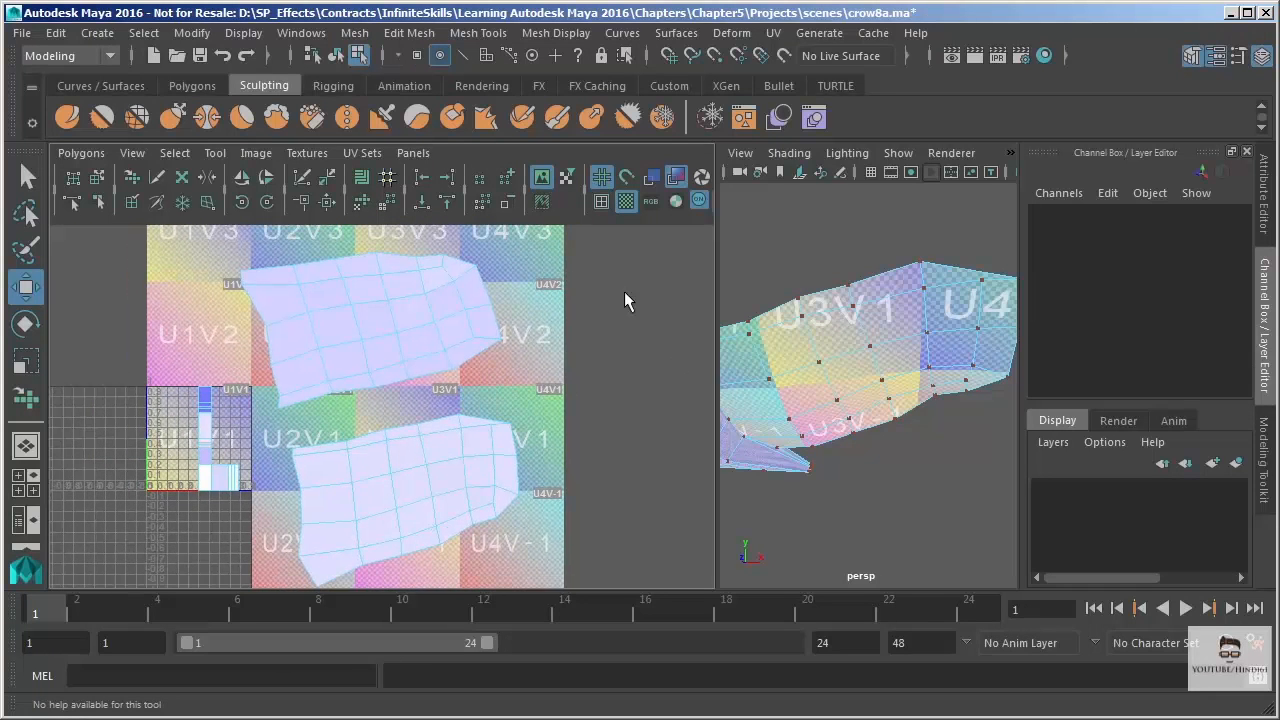
# - Select the faces of one crow leg between body and foot and apply a cylindrical UV projection to them
pyautogui.press('space')
pyautogui.keyDown('alt'); pyautogui.moveTo(849, 349); pyautogui.dragTo(513, 172, button='right'); pyautogui.keyUp('alt')
pyautogui.keyDown('alt'); pyautogui.moveTo(477, 343); pyautogui.dragTo(627, 211, button='middle'); pyautogui.keyUp('alt')
pyautogui.keyDown('alt'); pyautogui.moveTo(590, 255); pyautogui.dragTo(454, 421); pyautogui.keyUp('alt')
pyautogui.moveTo(453, 418); pyautogui.dragTo(457, 463, button='right')
pyautogui.moveTo(429, 405); pyautogui.dragTo(476, 438)
pyautogui.press('f')
pyautogui.keyDown('alt'); pyautogui.moveTo(742, 429); pyautogui.dragTo(640, 320, button='right'); pyautogui.keyUp('alt')
pyautogui.moveTo(461, 442)
pyautogui.keyDown('alt'); pyautogui.mouseDown()
pyautogui.moveTo(651, 434)
pyautogui.moveTo(477, 437)
pyautogui.moveTo(458, 450)
pyautogui.mouseUp(); pyautogui.keyUp('alt')
pyautogui.click(773, 33)
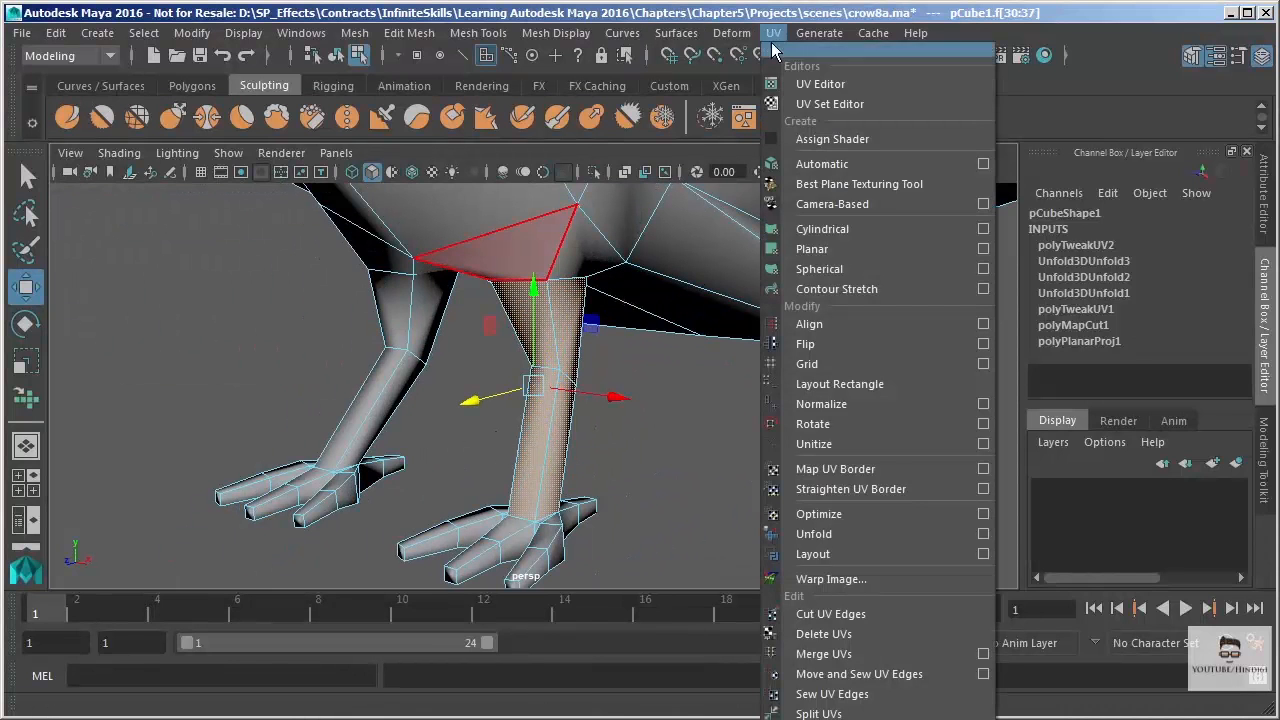
pyautogui.click(838, 231)
pyautogui.keyDown('alt'); pyautogui.moveTo(720, 320); pyautogui.dragTo(737, 423); pyautogui.keyUp('alt')
pyautogui.press('space')
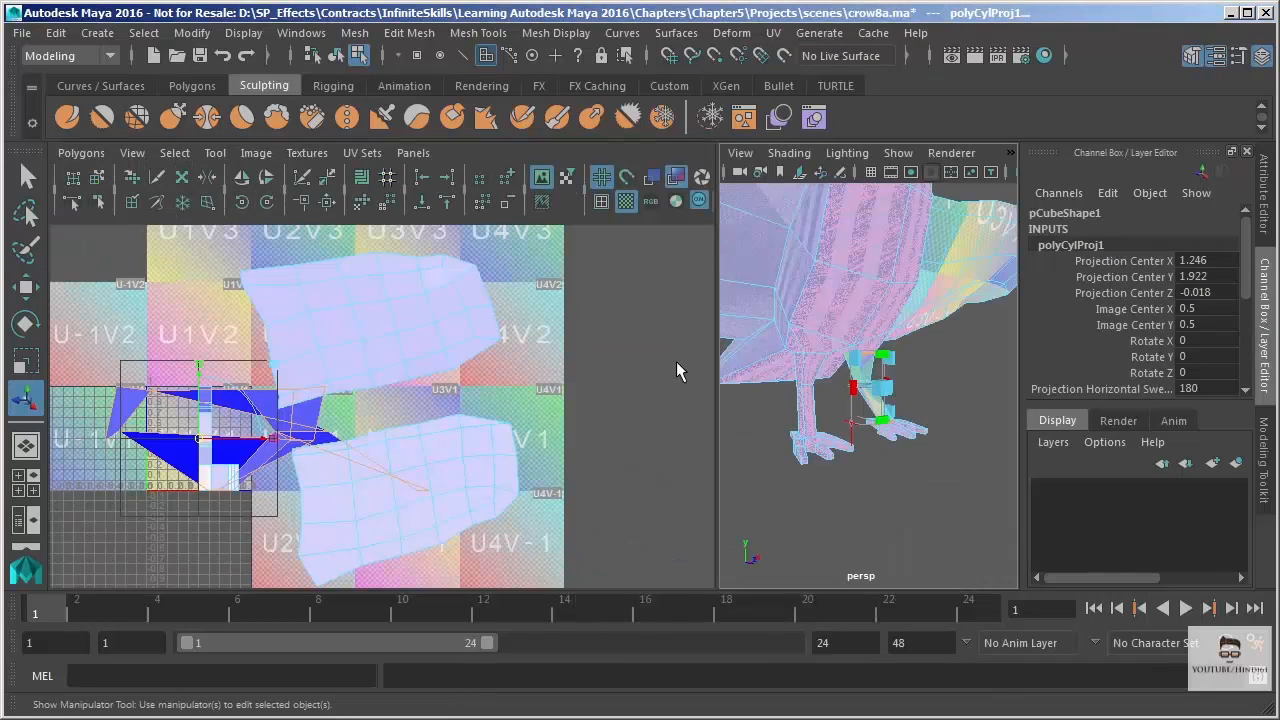
# - Move the leg's projected UVs into empty space beyond the wing shells, to about image centre 5.609, 0.893
pyautogui.keyDown('alt'); pyautogui.moveTo(318, 423); pyautogui.dragTo(362, 390, button='middle'); pyautogui.keyUp('alt')
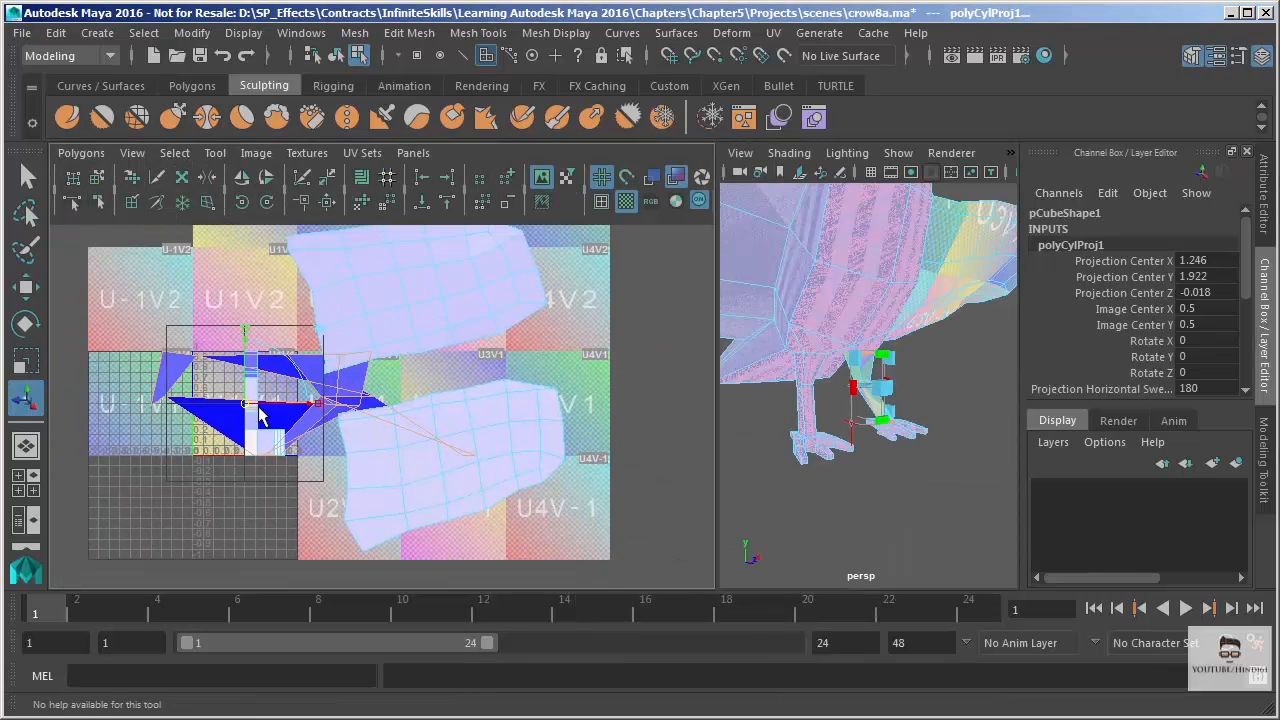
pyautogui.moveTo(250, 408); pyautogui.dragTo(783, 368)
pyautogui.keyDown('alt'); pyautogui.moveTo(549, 319); pyautogui.dragTo(228, 305, button='middle'); pyautogui.keyUp('alt')
pyautogui.keyDown('alt'); pyautogui.moveTo(376, 398); pyautogui.dragTo(406, 446, button='right'); pyautogui.keyUp('alt')
pyautogui.keyDown('alt'); pyautogui.moveTo(406, 446); pyautogui.dragTo(402, 464, button='middle'); pyautogui.keyUp('alt')
# - Activate the rotation manipulator of the cylindrical projection and tilt it about X by roughly -36 degrees to follow the leg
pyautogui.keyDown('alt'); pyautogui.moveTo(821, 360); pyautogui.dragTo(842, 485, button='right'); pyautogui.keyUp('alt')
pyautogui.keyDown('alt'); pyautogui.moveTo(820, 440); pyautogui.dragTo(863, 420); pyautogui.keyUp('alt')
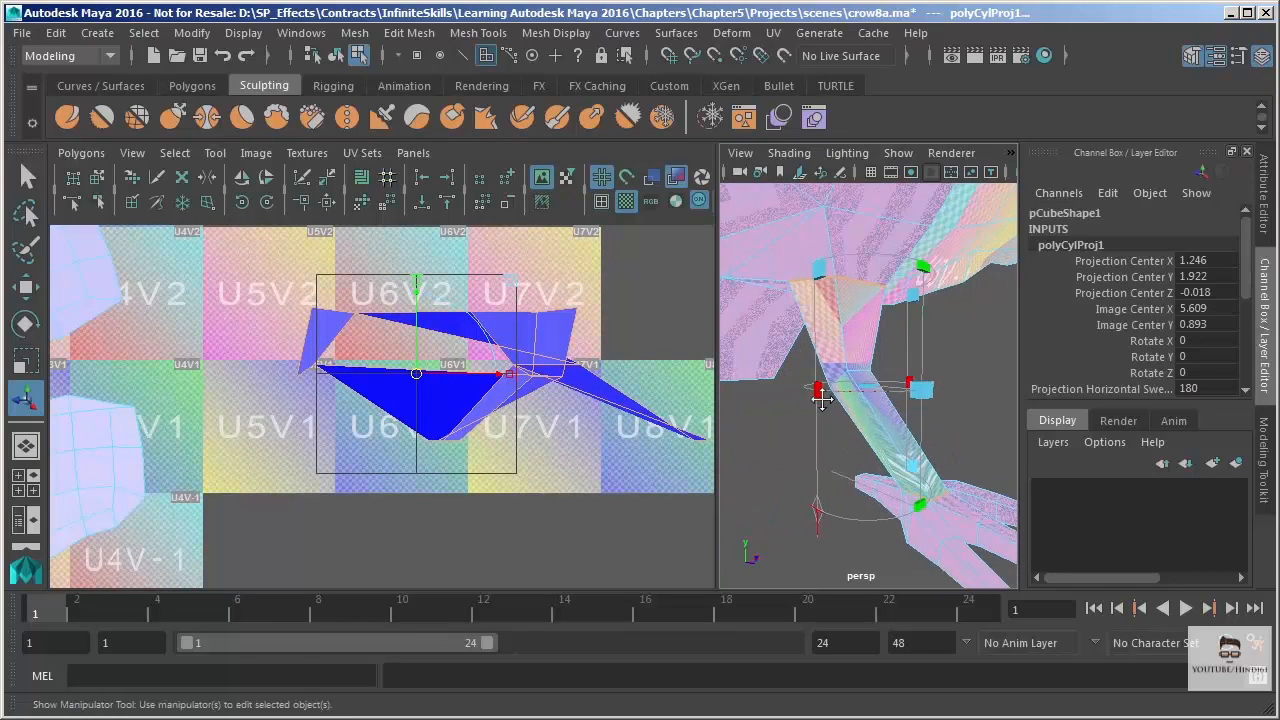
pyautogui.keyDown('alt'); pyautogui.moveTo(863, 420); pyautogui.dragTo(808, 392, button='middle'); pyautogui.keyUp('alt')
pyautogui.keyDown('alt'); pyautogui.moveTo(803, 390); pyautogui.dragTo(838, 415); pyautogui.keyUp('alt')
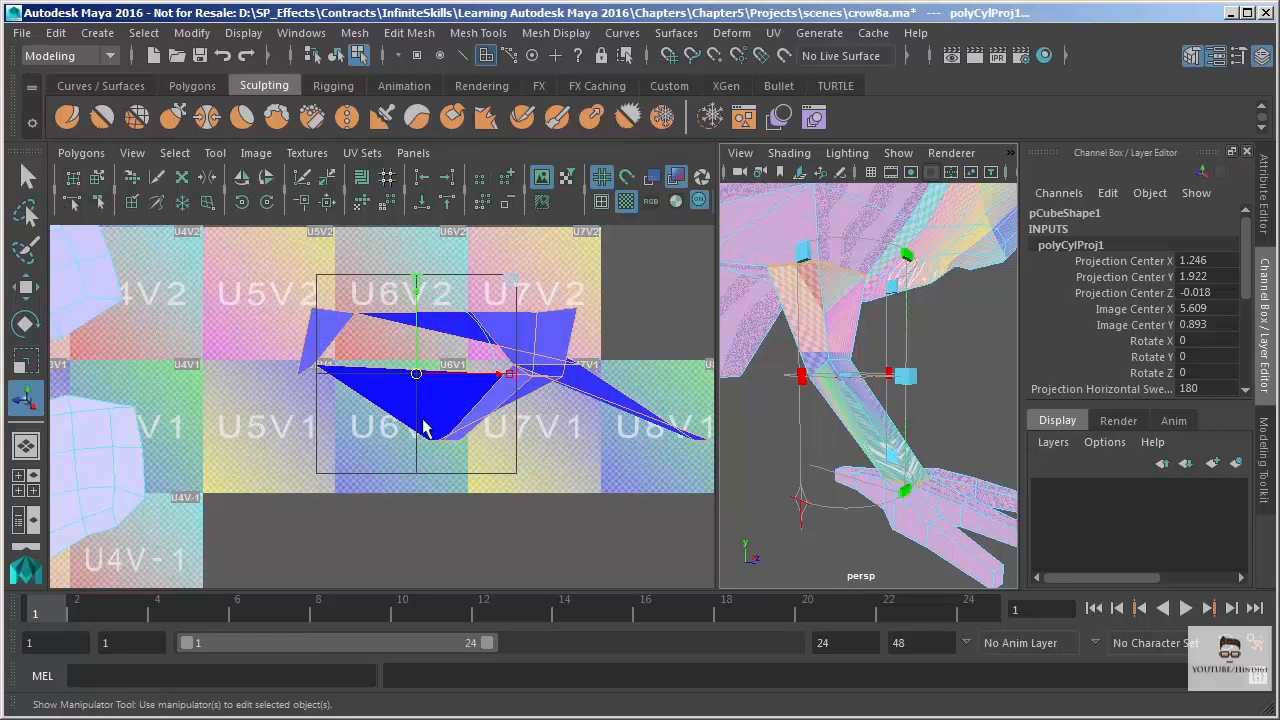
pyautogui.keyDown('alt'); pyautogui.moveTo(490, 410); pyautogui.dragTo(427, 418, button='middle'); pyautogui.keyUp('alt')
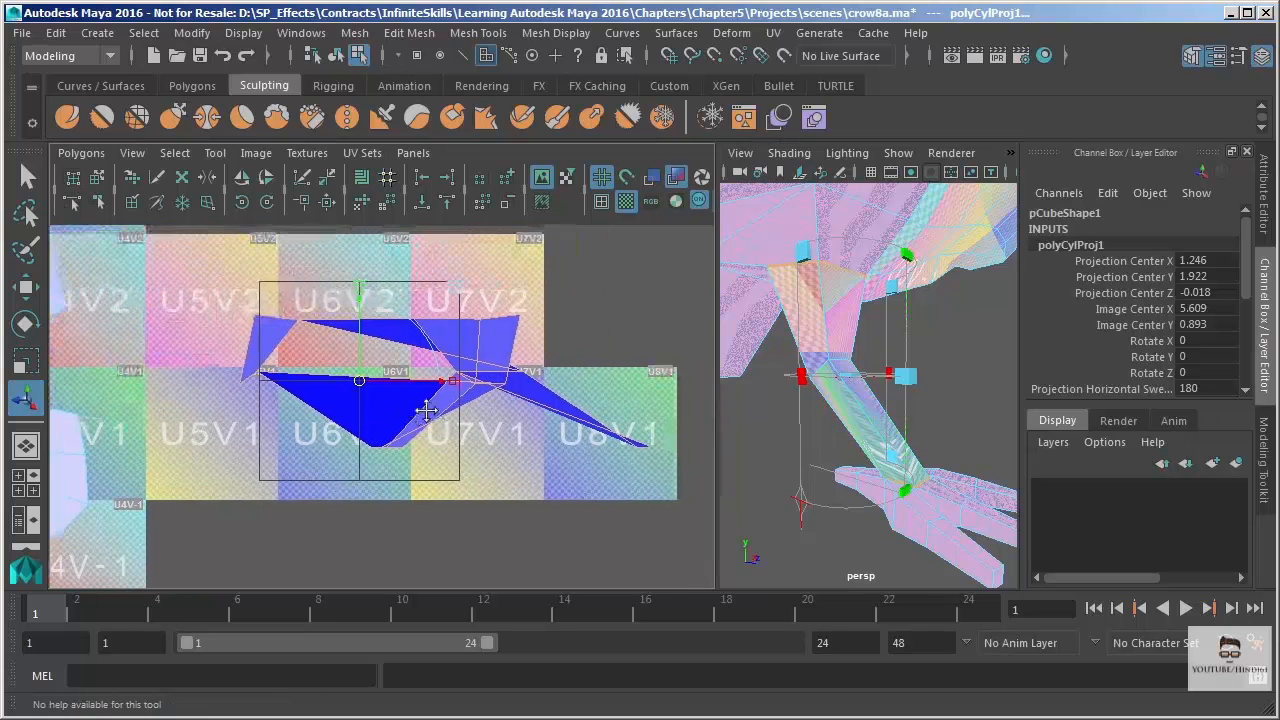
pyautogui.click(800, 503)
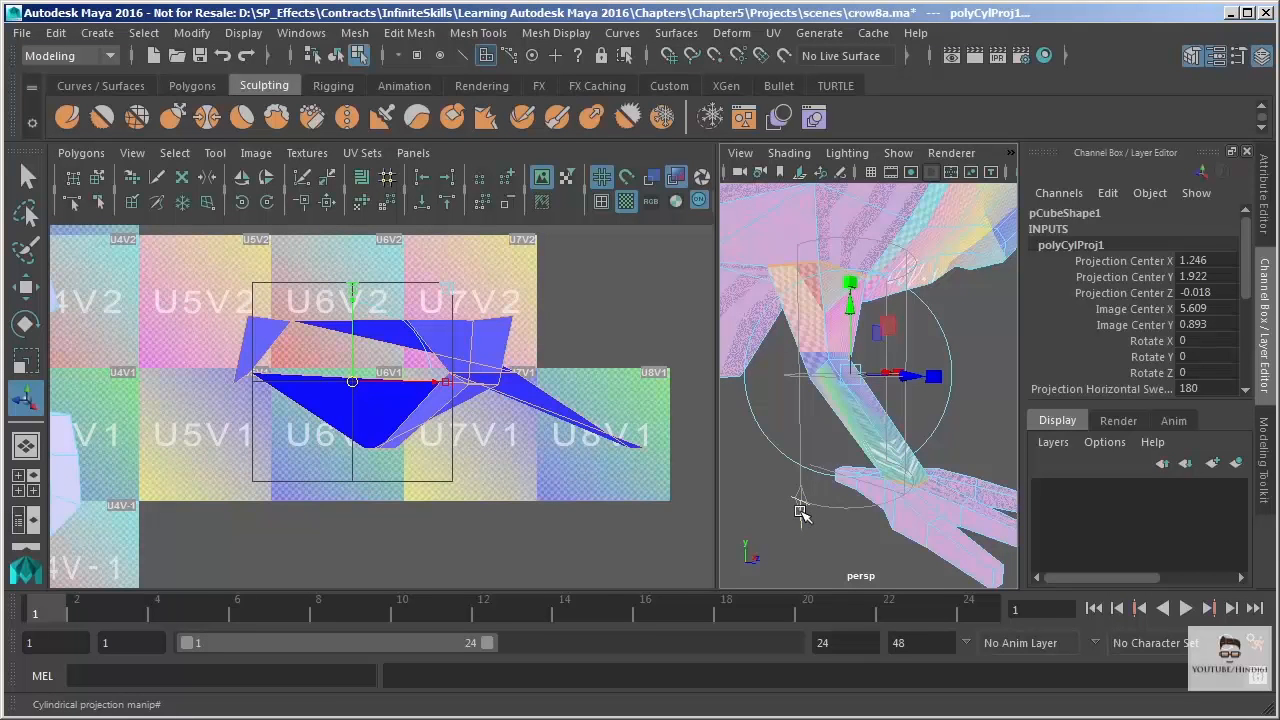
pyautogui.keyDown('alt'); pyautogui.moveTo(800, 512); pyautogui.dragTo(825, 520); pyautogui.keyUp('alt')
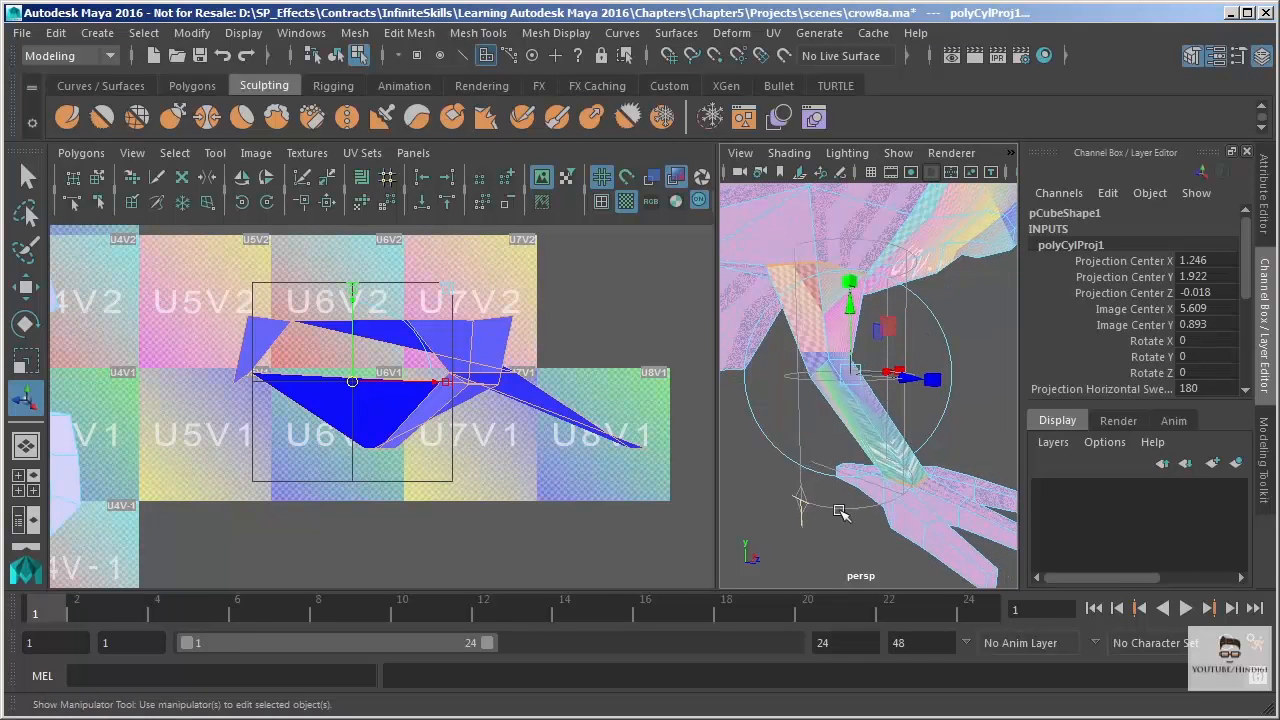
pyautogui.click(943, 337)
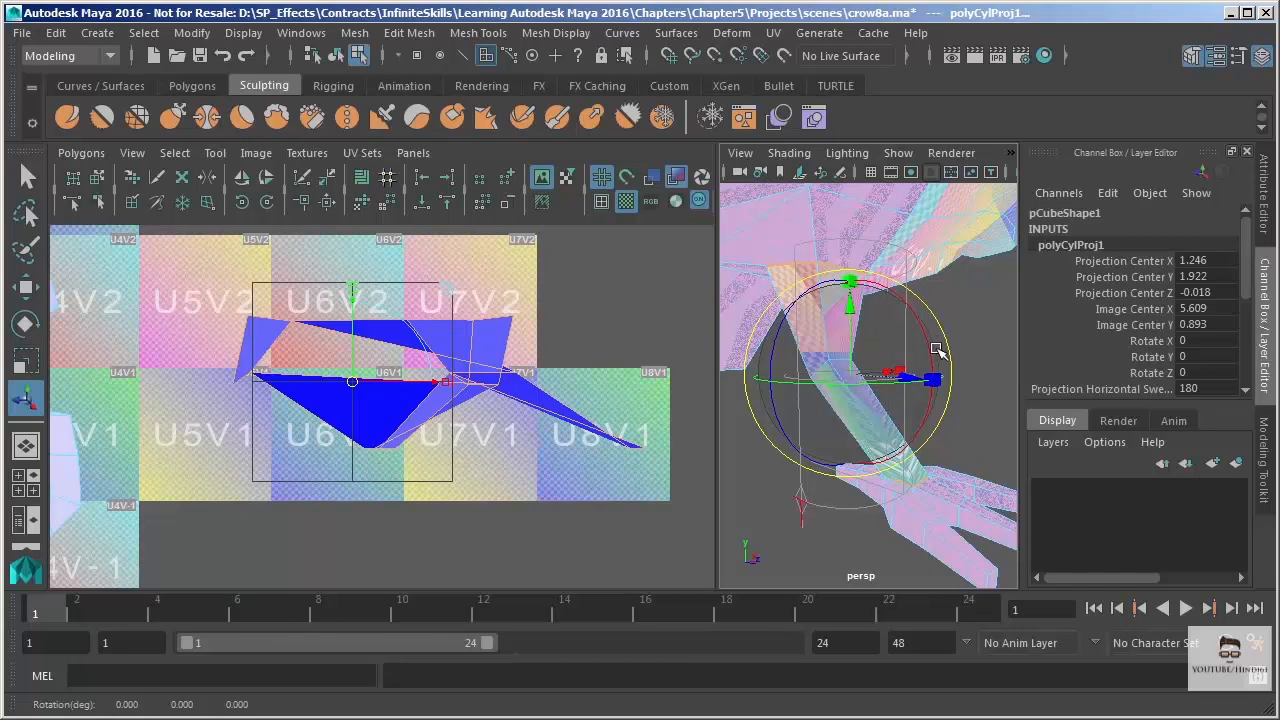
pyautogui.moveTo(931, 343); pyautogui.dragTo(846, 456)
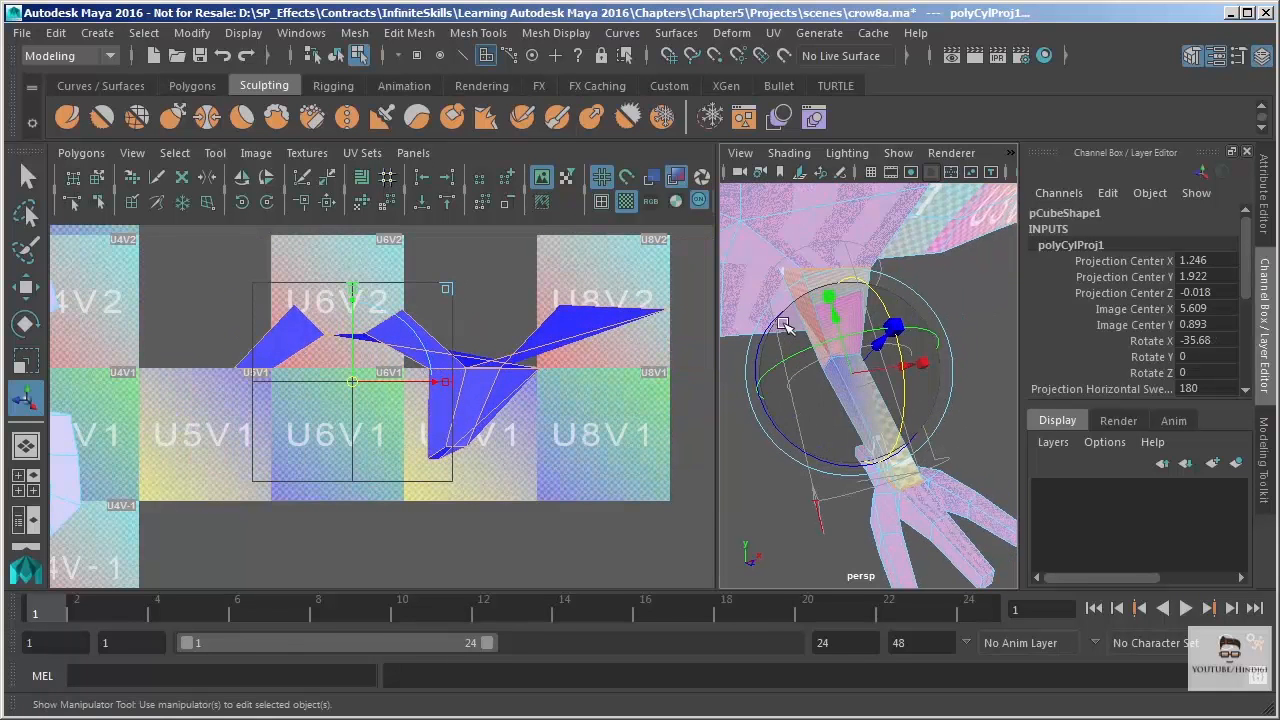
# - Refine the cylindrical projection's rotation to about -35, 26.4 and -6.7 degrees, and deselect it
pyautogui.moveTo(801, 354); pyautogui.dragTo(860, 356)
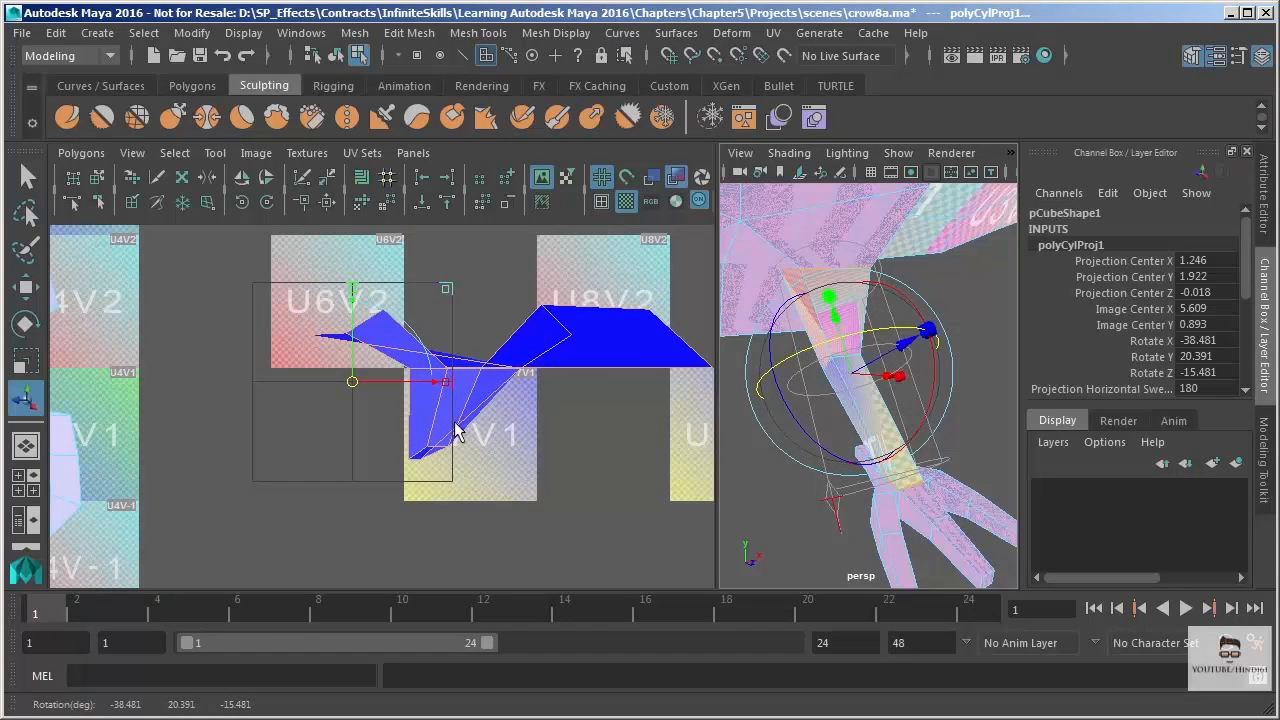
pyautogui.keyDown('alt'); pyautogui.moveTo(909, 446); pyautogui.dragTo(850, 463); pyautogui.keyUp('alt')
pyautogui.moveTo(855, 463); pyautogui.dragTo(853, 465)
pyautogui.moveTo(790, 437); pyautogui.dragTo(793, 437)
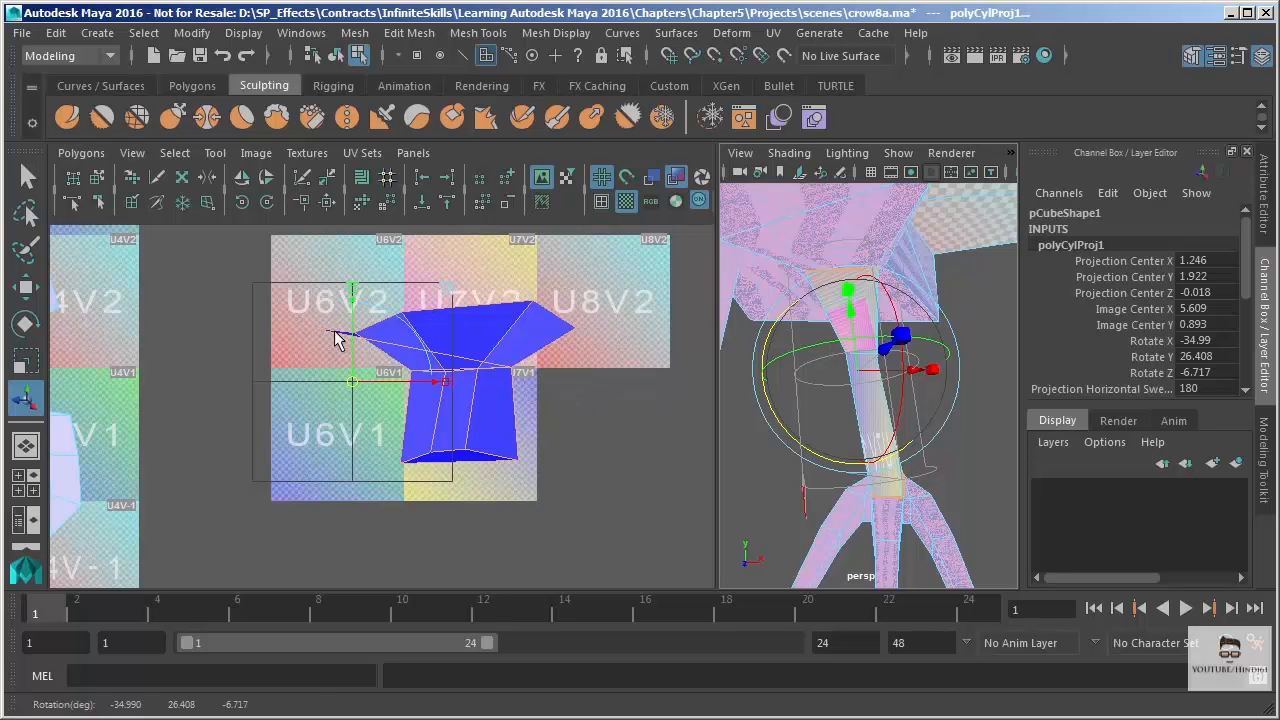
pyautogui.click(953, 441)
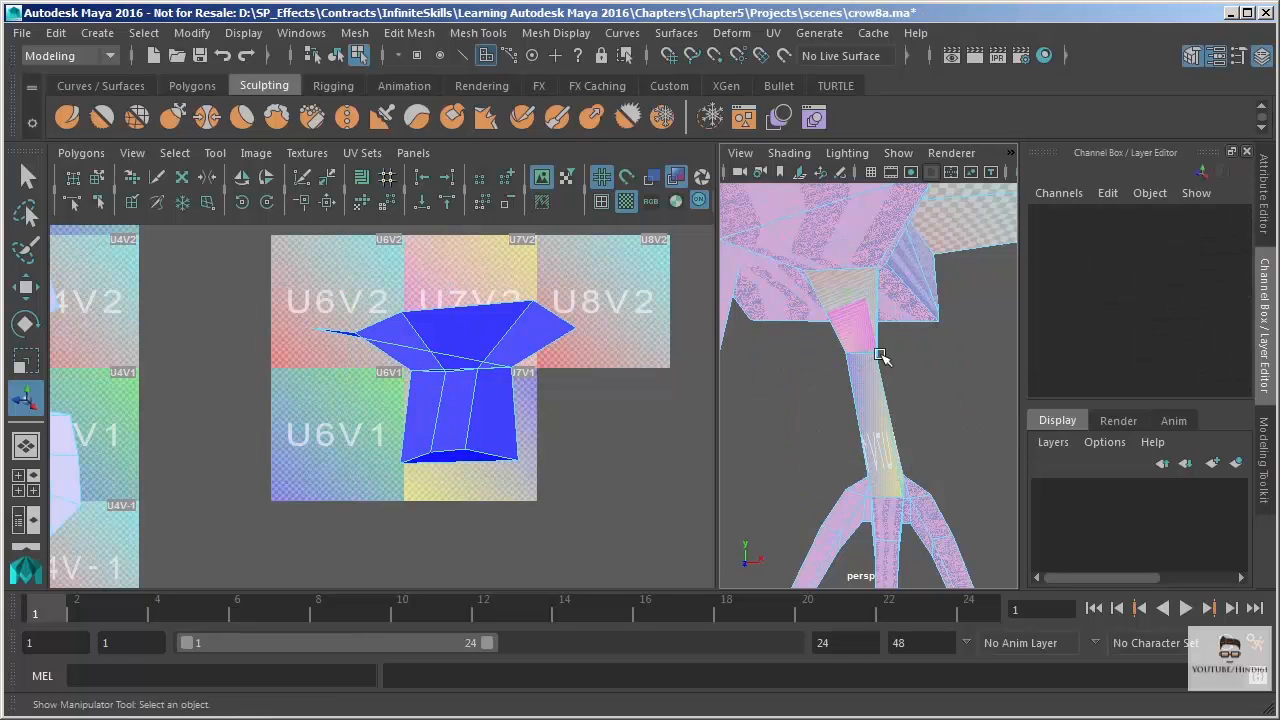
# - Select the vertical edges along the back of the upper and lower leg and cut the UVs along them
pyautogui.moveTo(880, 347); pyautogui.dragTo(876, 280, button='right')
pyautogui.keyDown('alt'); pyautogui.moveTo(876, 280); pyautogui.dragTo(918, 342); pyautogui.keyUp('alt')
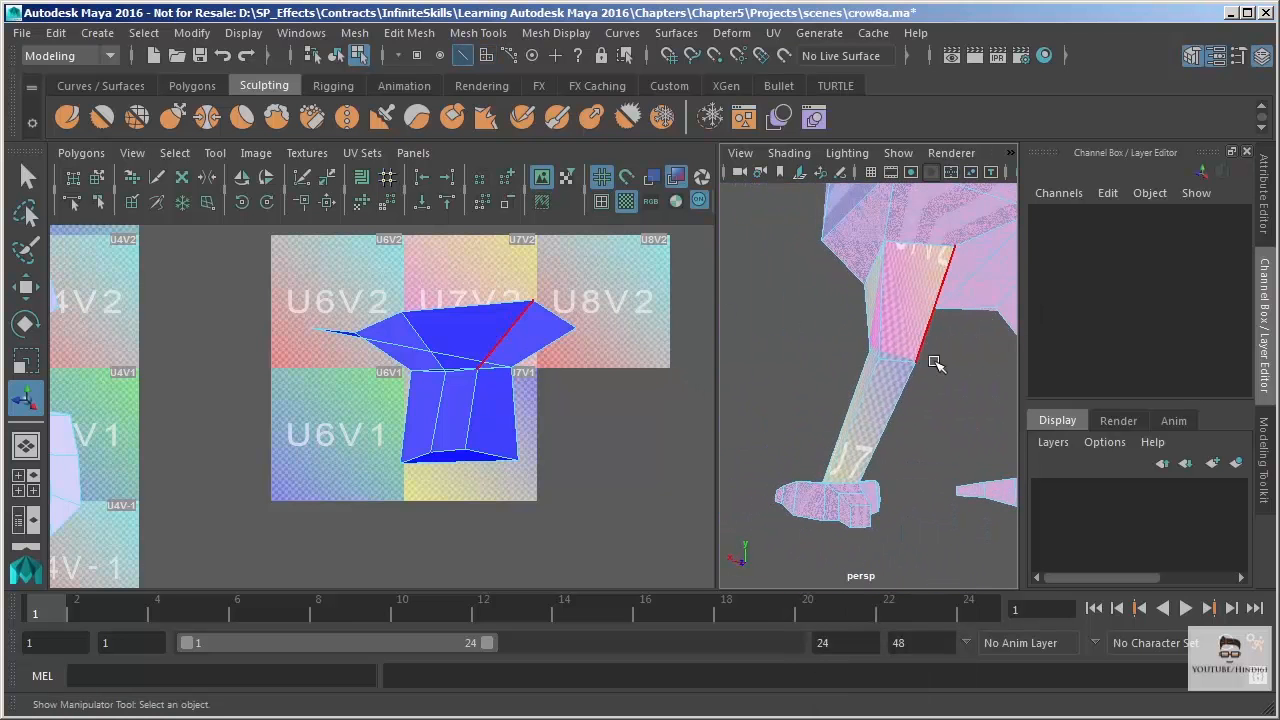
pyautogui.click(888, 394)
pyautogui.click(888, 394)
pyautogui.keyDown('alt'); pyautogui.moveTo(934, 394); pyautogui.dragTo(917, 421); pyautogui.keyUp('alt')
pyautogui.hotkey('ctrl', 'z')
pyautogui.keyDown('shift'); pyautogui.click(854, 390); pyautogui.keyUp('shift')
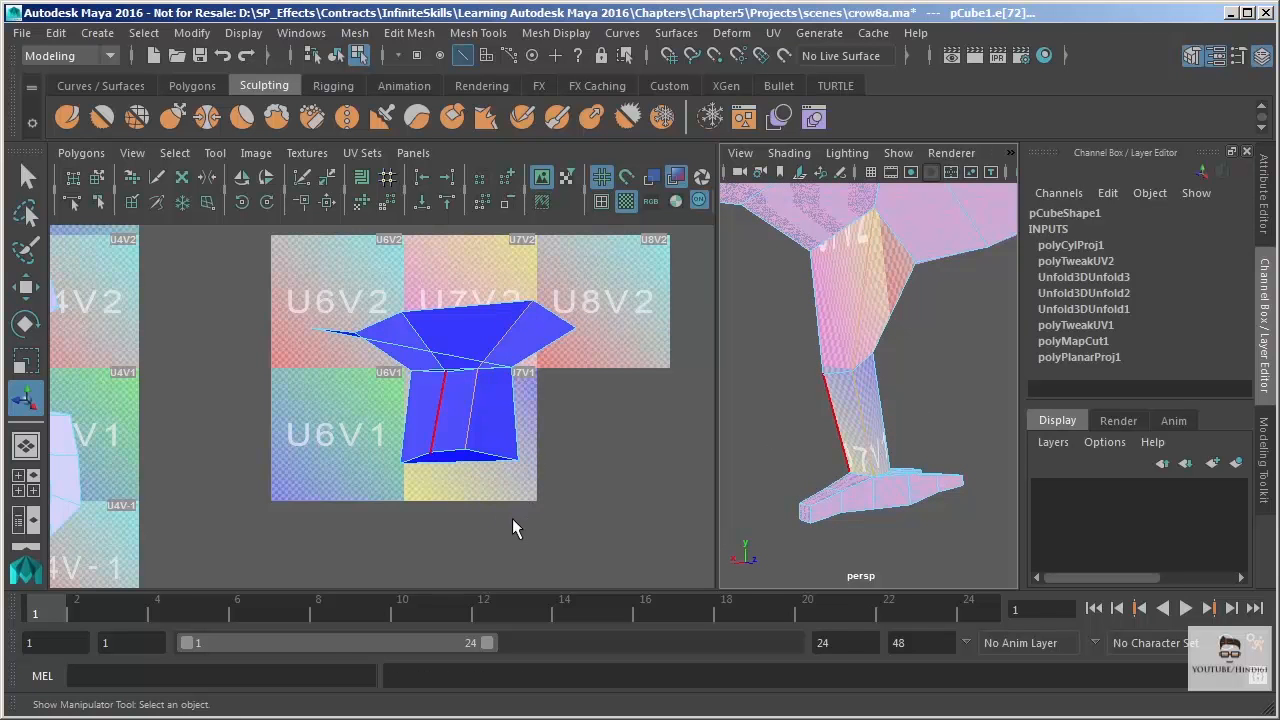
pyautogui.click(301, 179)
# - Select all UVs of the cut leg shell and unfold them
pyautogui.moveTo(450, 412); pyautogui.dragTo(536, 402, button='right')
pyautogui.moveTo(611, 509); pyautogui.dragTo(611, 509)
pyautogui.click(362, 203)
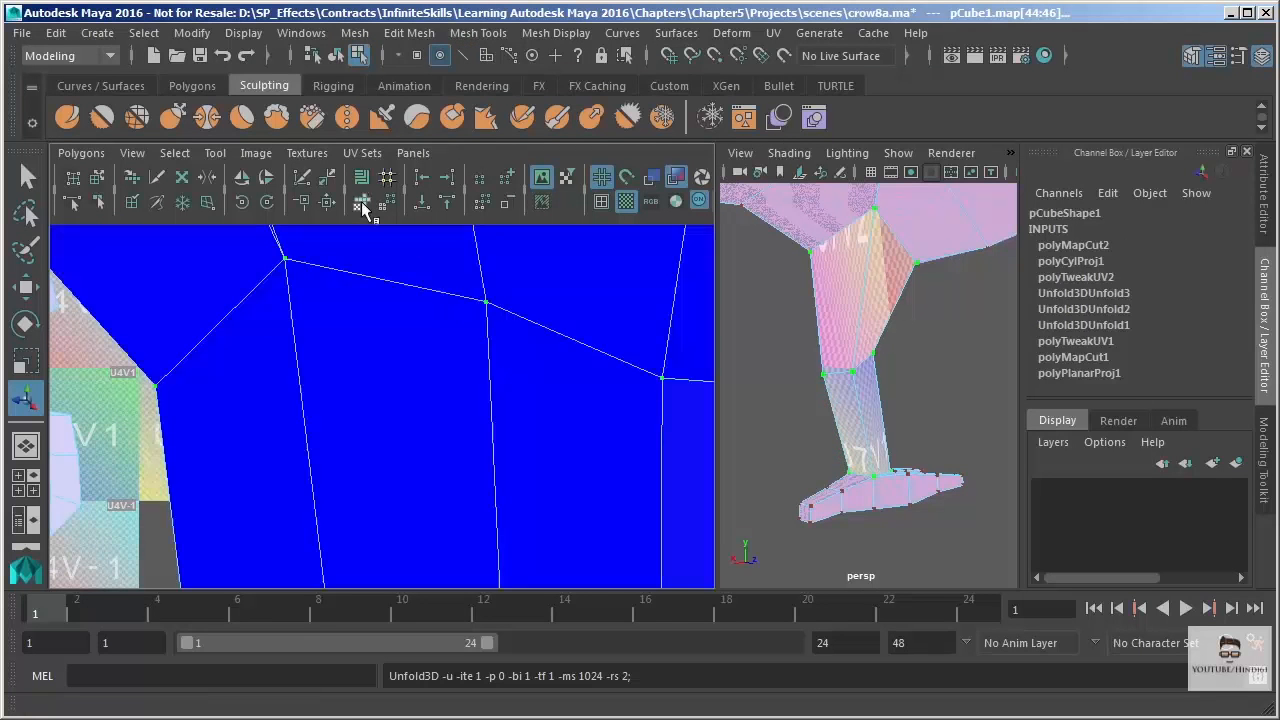
pyautogui.keyDown('alt'); pyautogui.moveTo(525, 386); pyautogui.dragTo(185, 1, button='right'); pyautogui.keyUp('alt')
pyautogui.keyDown('alt'); pyautogui.moveTo(415, 485); pyautogui.dragTo(344, 365, button='right'); pyautogui.keyUp('alt')
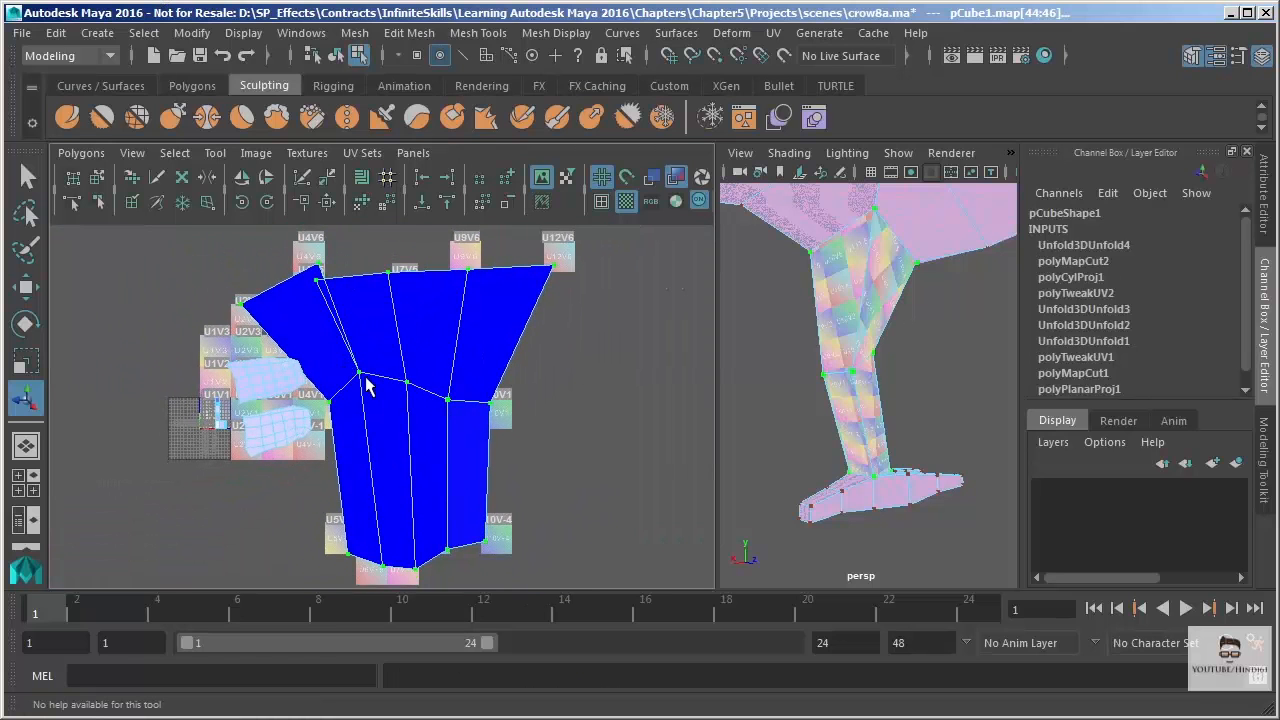
# - Move the unfolded leg shell clear of the wing shells, scale it down to about one tile wide, and inspect the leg's checker pattern
pyautogui.press('w')
pyautogui.moveTo(396, 418); pyautogui.dragTo(465, 470)
pyautogui.press('r')
pyautogui.press('f')
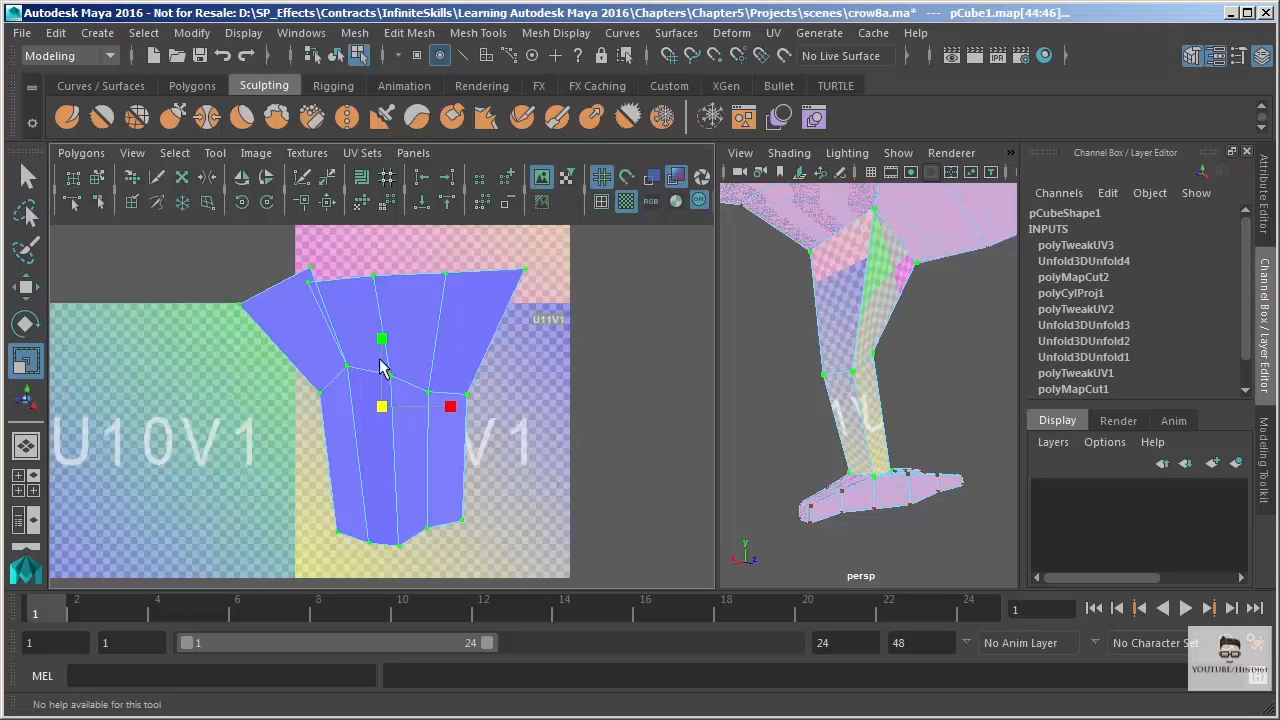
pyautogui.scroll(6, 871, 357)
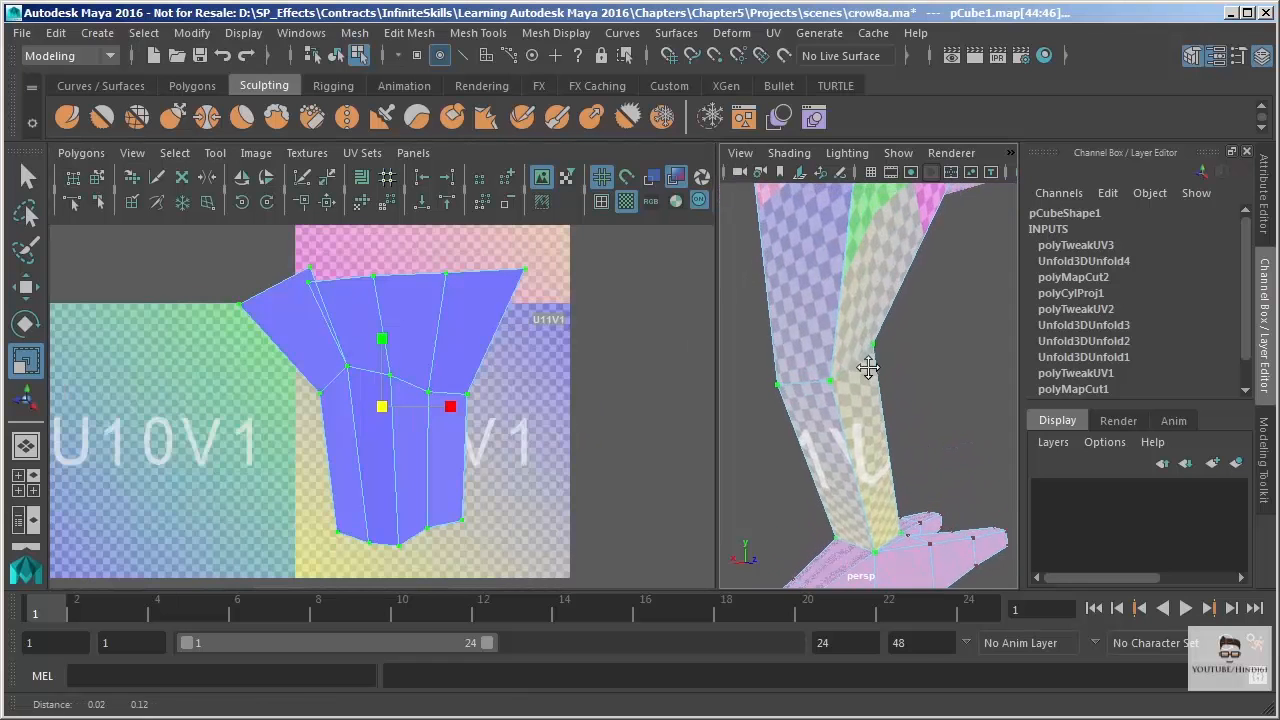
pyautogui.keyDown('alt'); pyautogui.moveTo(881, 390); pyautogui.dragTo(822, 400); pyautogui.keyUp('alt')
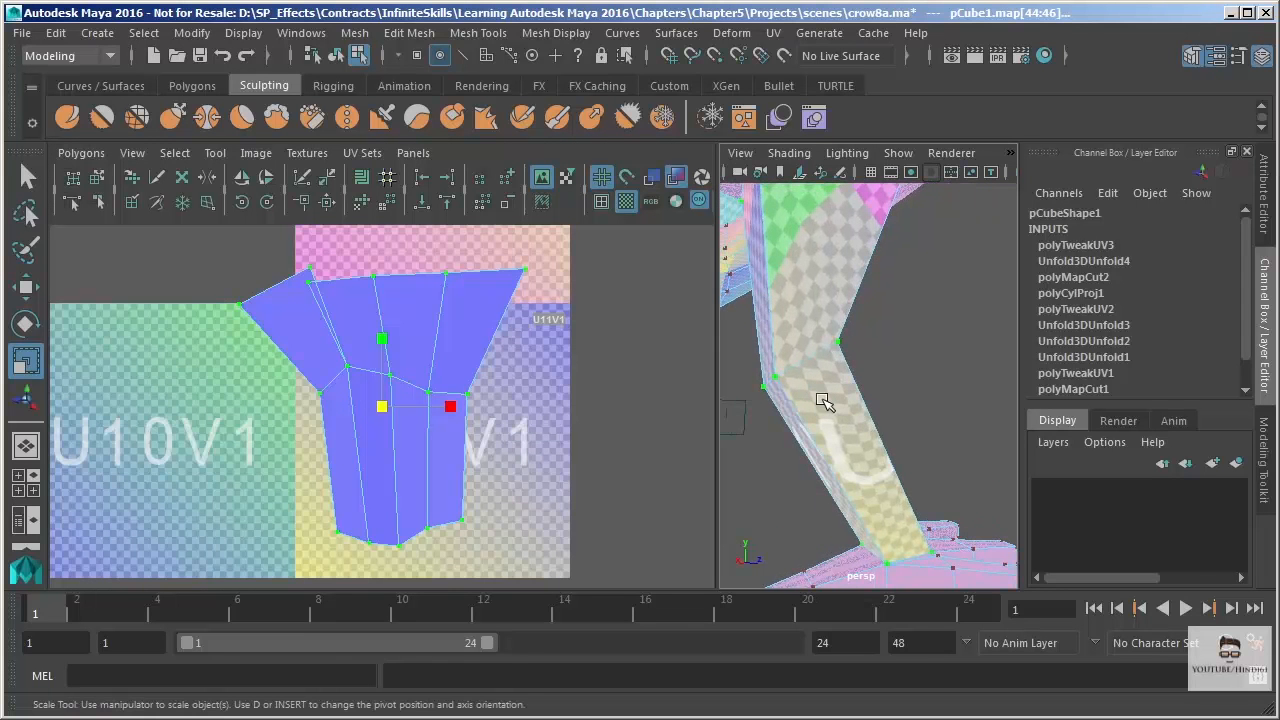
pyautogui.keyDown('alt'); pyautogui.moveTo(923, 394); pyautogui.dragTo(800, 400); pyautogui.keyUp('alt')
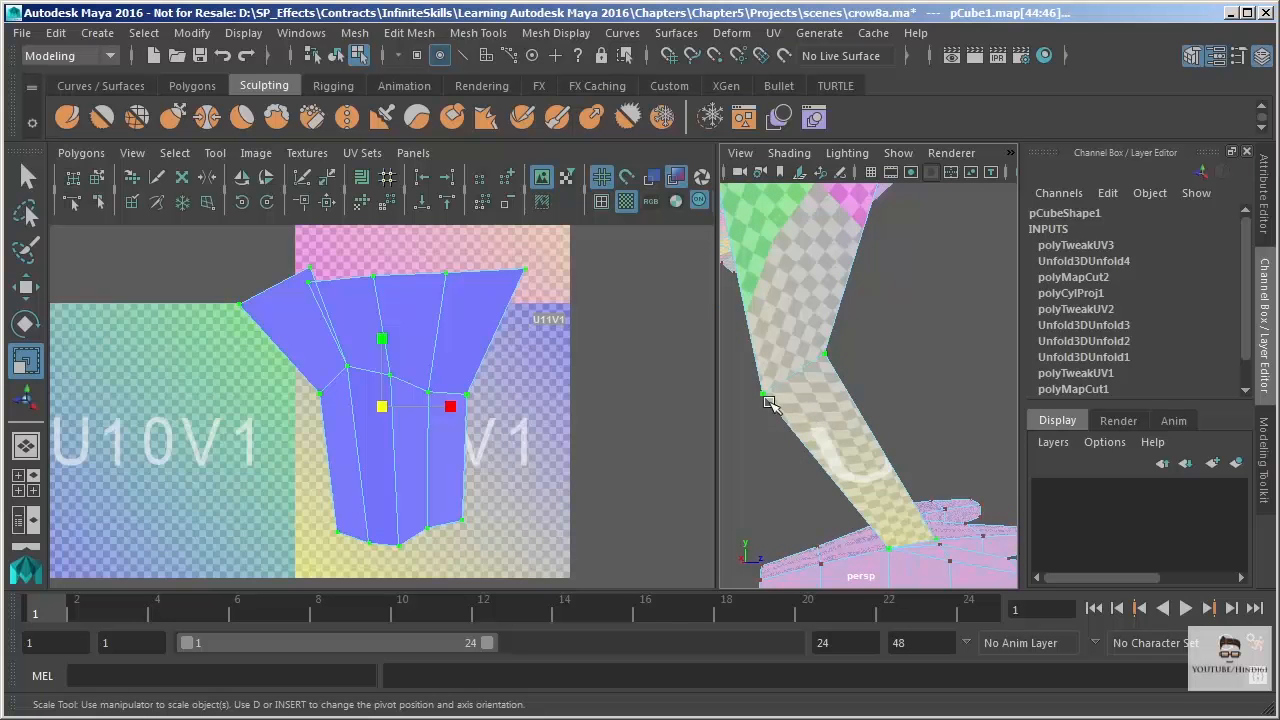
# - Select the split edge in the upper part of the leg shell and join it with Move and Sew UVs
pyautogui.keyDown('alt'); pyautogui.moveTo(308, 297); pyautogui.dragTo(316, 373, button='middle'); pyautogui.keyUp('alt')
pyautogui.keyDown('alt'); pyautogui.moveTo(308, 364); pyautogui.dragTo(362, 432, button='right'); pyautogui.keyUp('alt')
pyautogui.moveTo(322, 353)
pyautogui.mouseDown(button='right')
pyautogui.moveTo(318, 322)
pyautogui.moveTo(315, 338)
pyautogui.mouseUp(button='right')
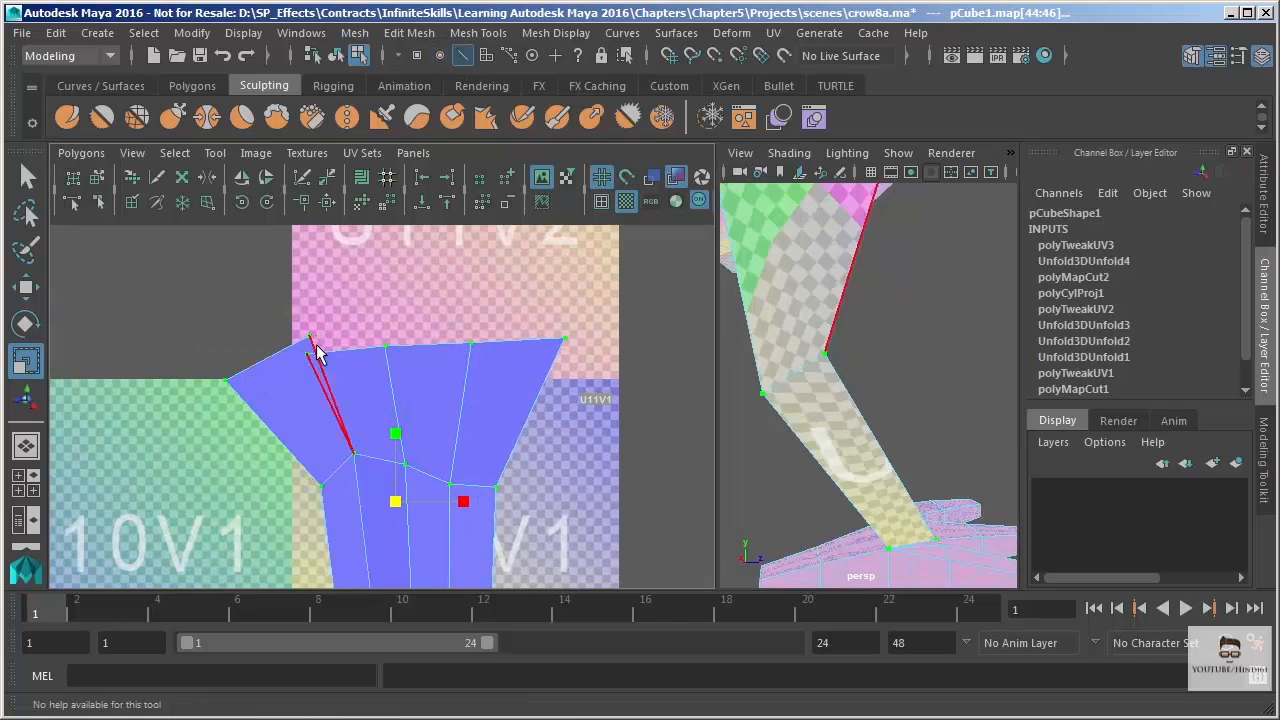
pyautogui.click(316, 350)
pyautogui.click(358, 297)
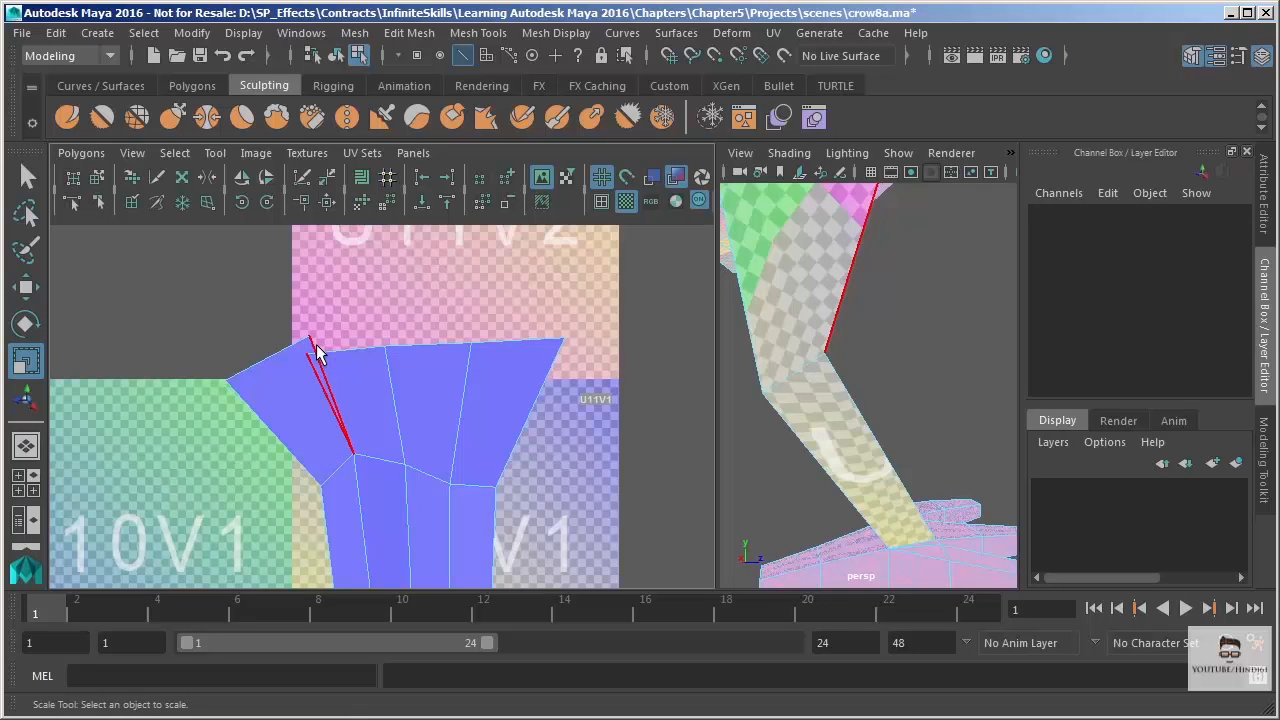
pyautogui.click(316, 352)
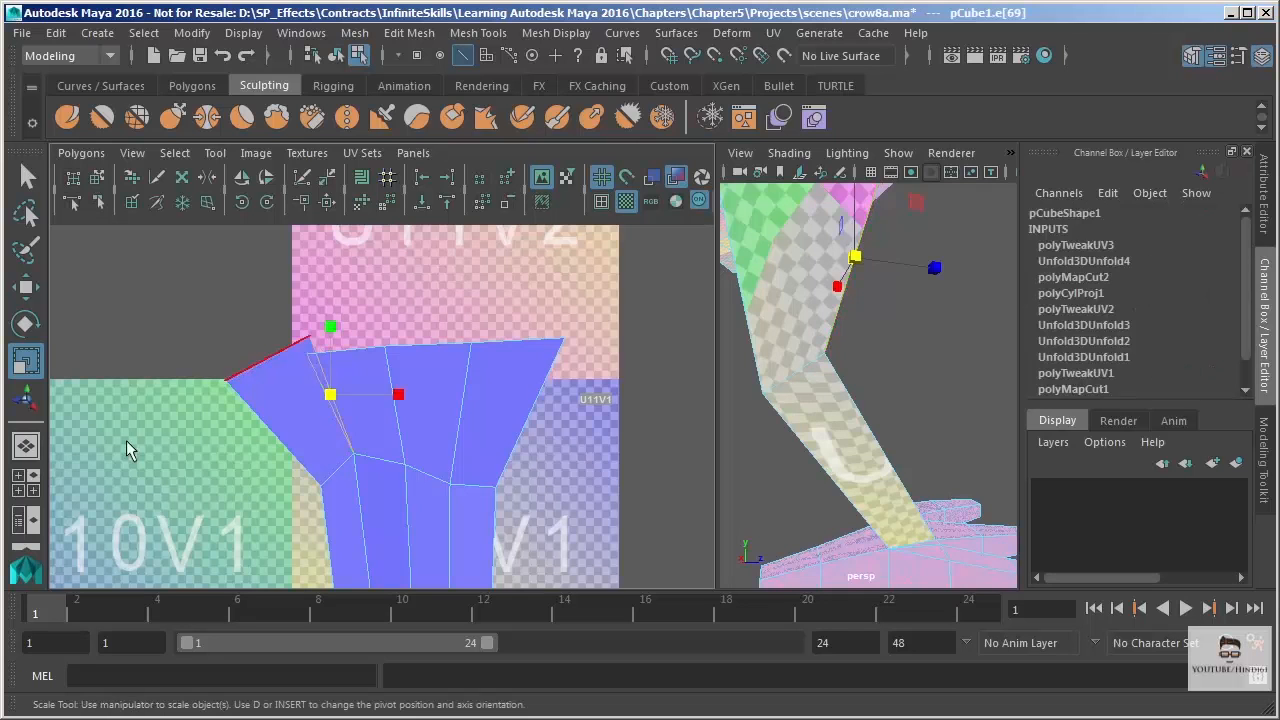
pyautogui.click(326, 206)
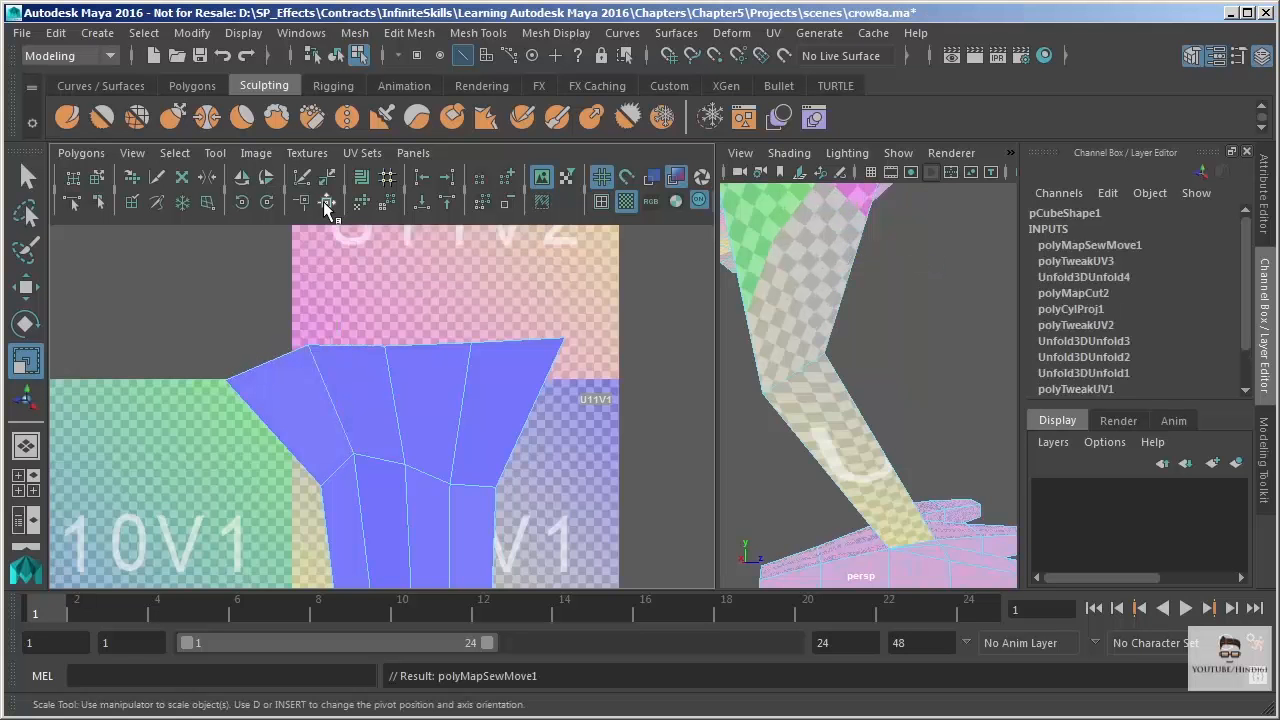
# - Select all UVs of the sewn leg shell and unfold them again
pyautogui.keyDown('alt'); pyautogui.moveTo(403, 407); pyautogui.dragTo(390, 400, button='right'); pyautogui.keyUp('alt')
pyautogui.keyDown('alt'); pyautogui.moveTo(390, 400); pyautogui.dragTo(362, 356, button='middle'); pyautogui.keyUp('alt')
pyautogui.moveTo(362, 356); pyautogui.dragTo(450, 357, button='right')
pyautogui.keyDown('alt'); pyautogui.moveTo(450, 357); pyautogui.dragTo(325, 330, button='right'); pyautogui.keyUp('alt')
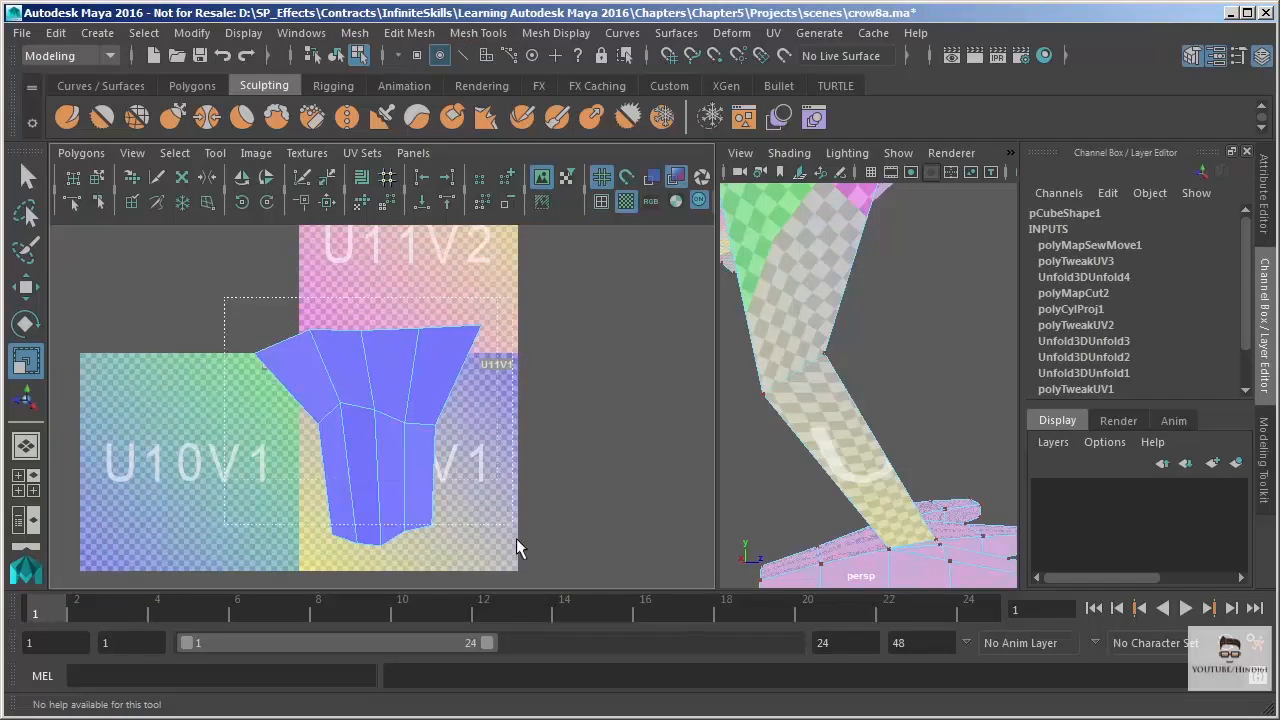
pyautogui.moveTo(519, 552); pyautogui.dragTo(521, 556)
pyautogui.click(360, 203)
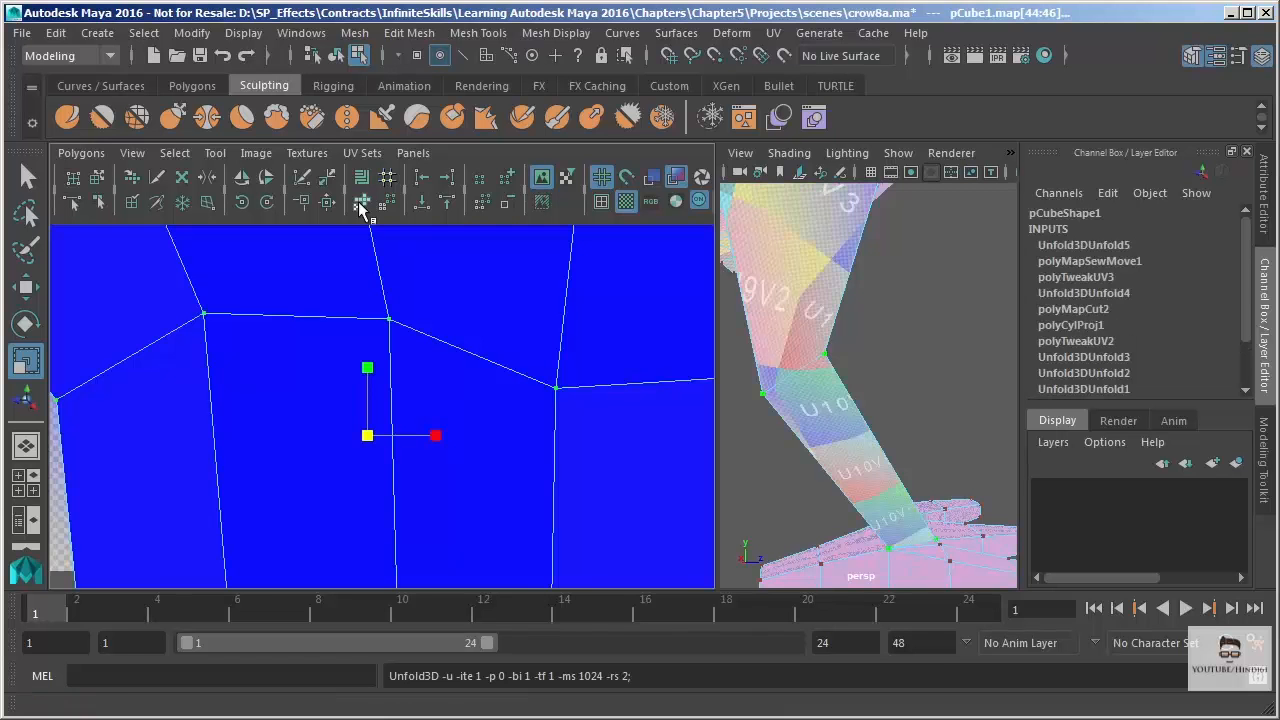
# - Scale the leg shell down to about 0.4 of a tile wide inside U11V1 and check the checker distortion around the leg
pyautogui.keyDown('alt'); pyautogui.moveTo(514, 514); pyautogui.dragTo(329, 277, button='right'); pyautogui.keyUp('alt')
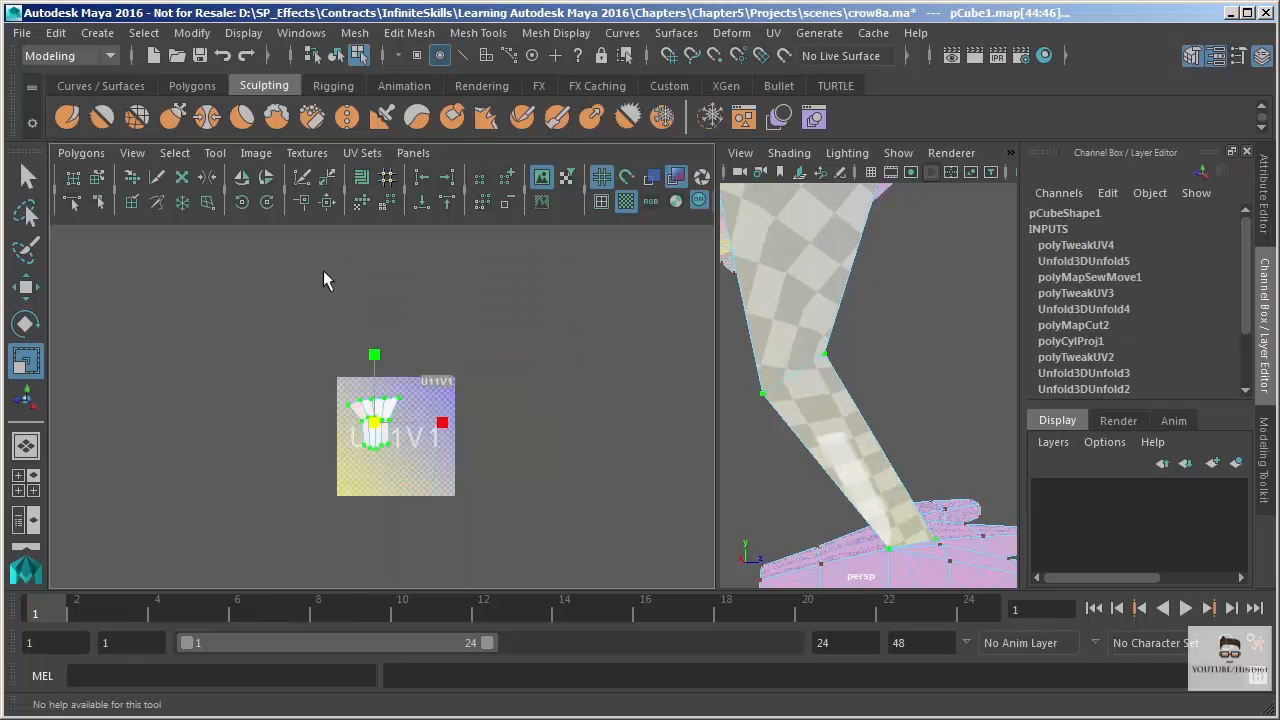
pyautogui.keyDown('alt'); pyautogui.moveTo(326, 277); pyautogui.dragTo(687, 408, button='right'); pyautogui.keyUp('alt')
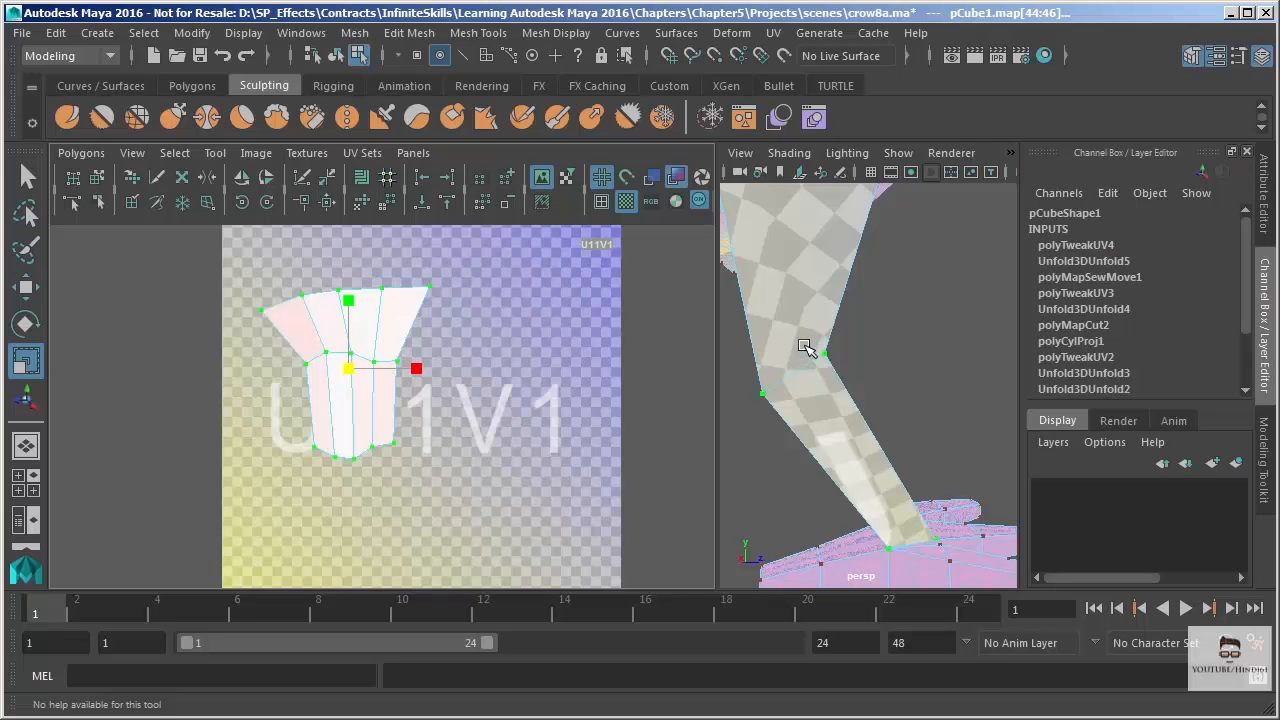
pyautogui.keyDown('alt'); pyautogui.moveTo(810, 365); pyautogui.dragTo(645, 416); pyautogui.keyUp('alt')
pyautogui.moveTo(862, 377)
pyautogui.keyDown('alt'); pyautogui.mouseDown()
pyautogui.moveTo(806, 417)
pyautogui.moveTo(671, 416)
pyautogui.moveTo(861, 394)
pyautogui.mouseUp(); pyautogui.keyUp('alt')
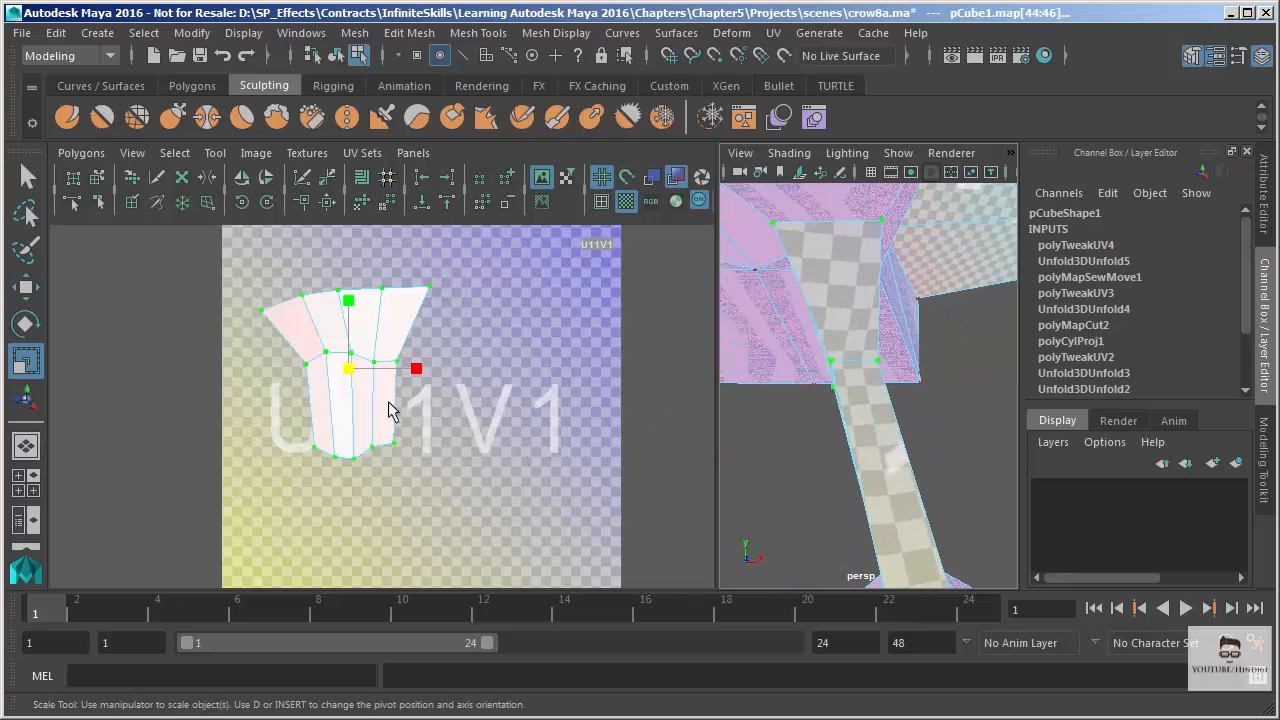